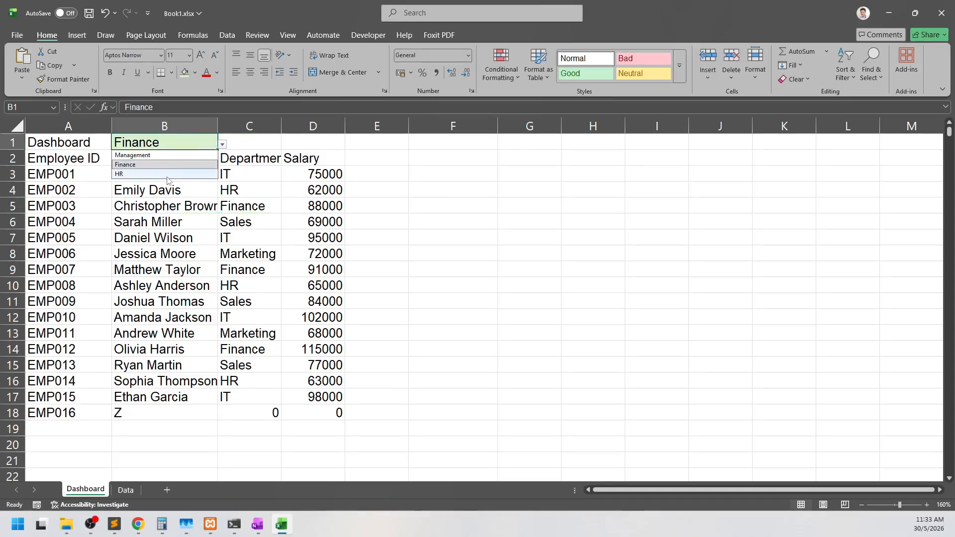
Check the columns of the dashboard's HR view and reselect the view selector in B1
left_click(333, 157)
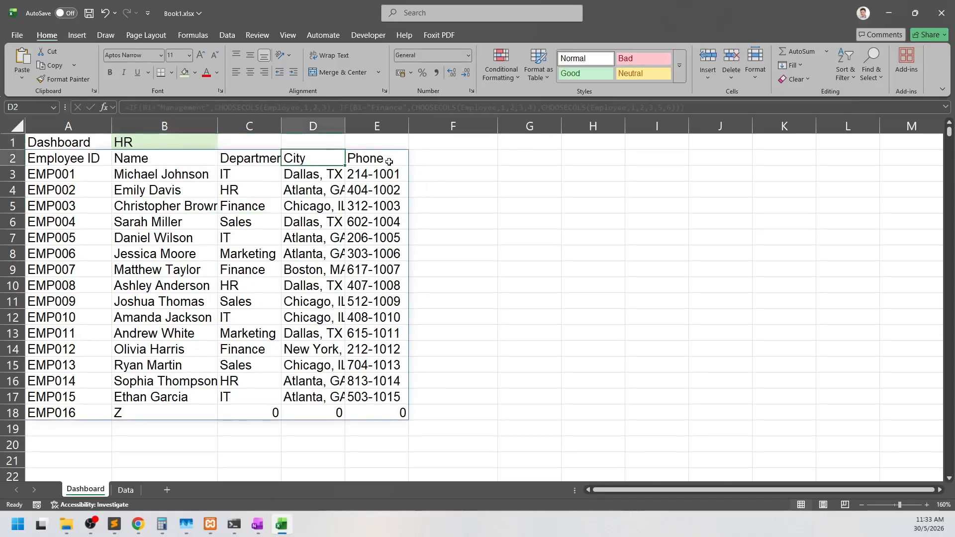
left_click(447, 185)
left_click(164, 142)
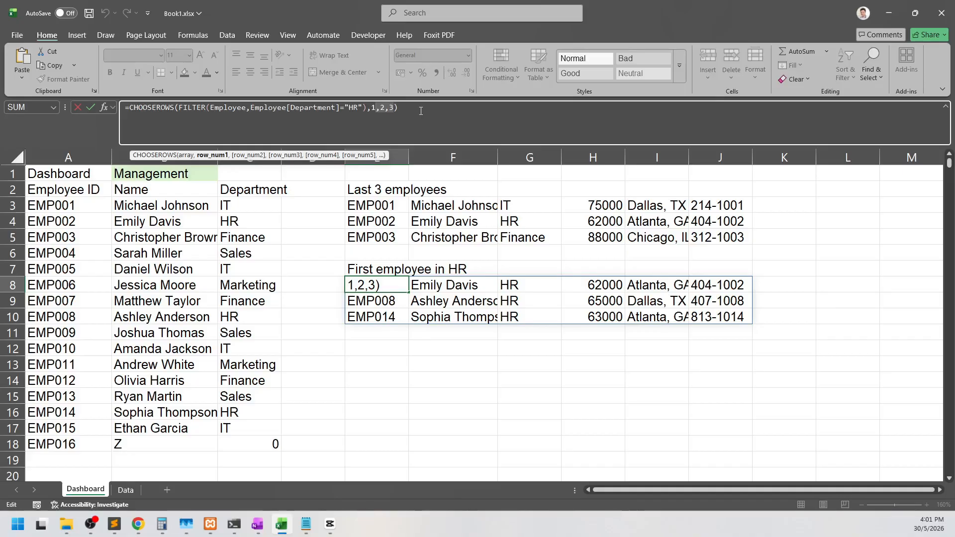
Remove the selected row numbers from the CHOOSEROWS formula in E8 under the First employee in HR heading
key("BackSpace")
key("Return")
key("Up")
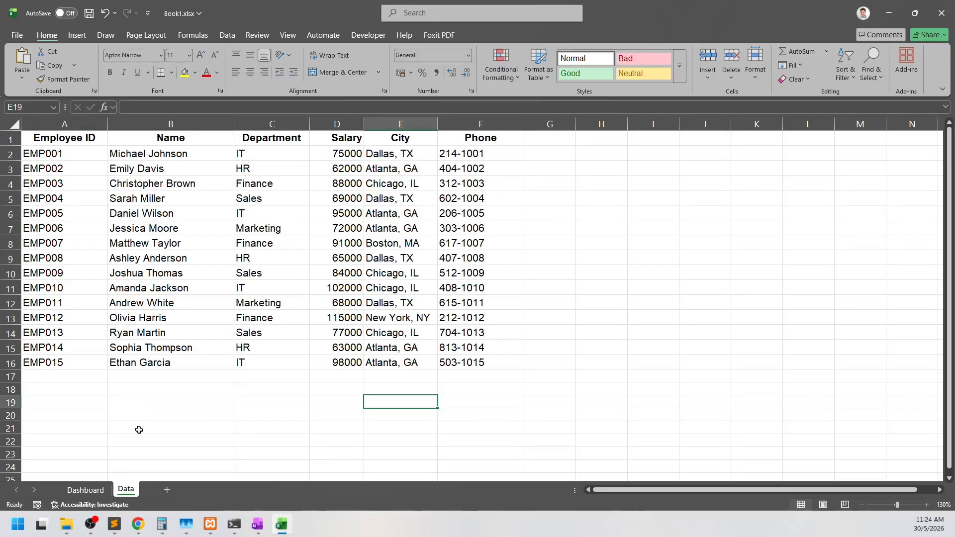
On the Dashboard sheet, widen column B and enter the label Dashboard in A1
left_click(86, 490)
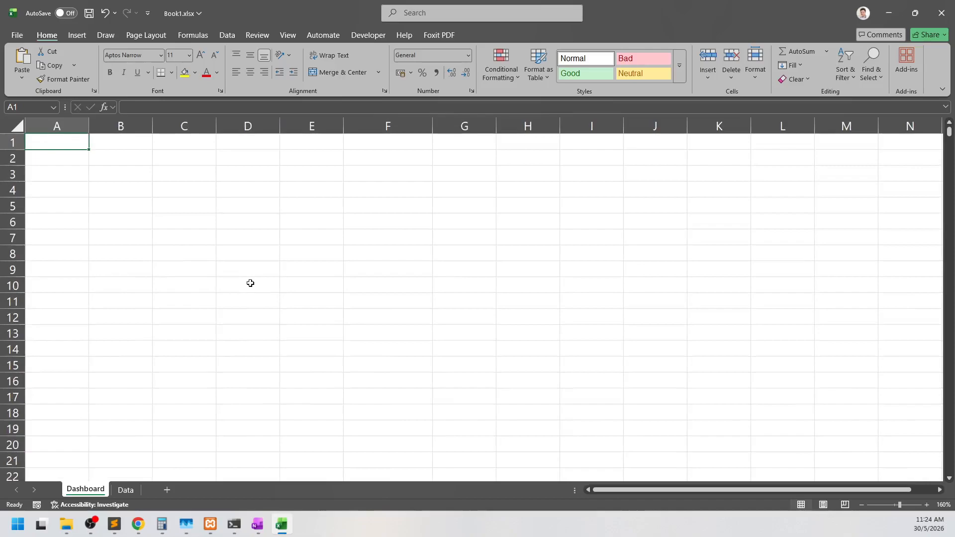
key("Right")
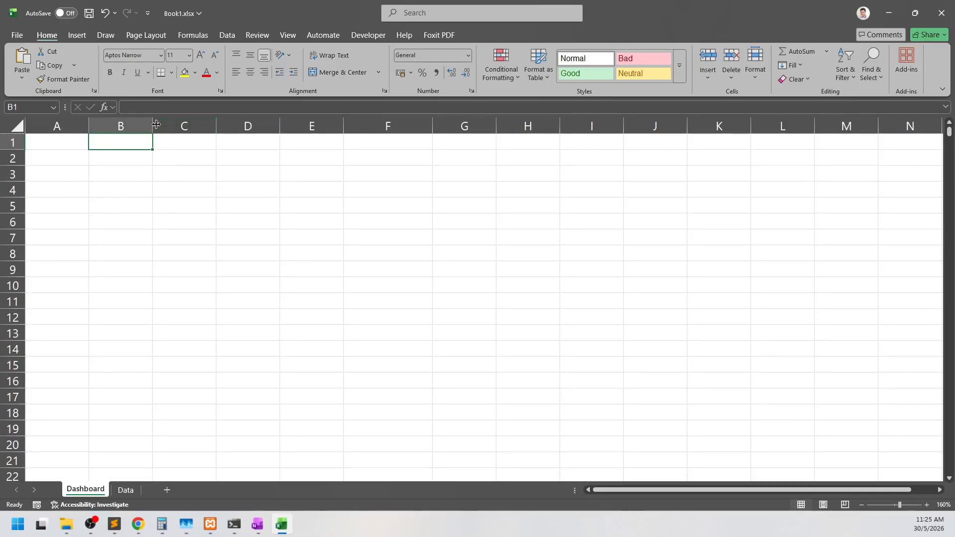
left_click_drag(153, 126, 194, 126)
left_click(75, 143)
type("B")
type("ashboard")
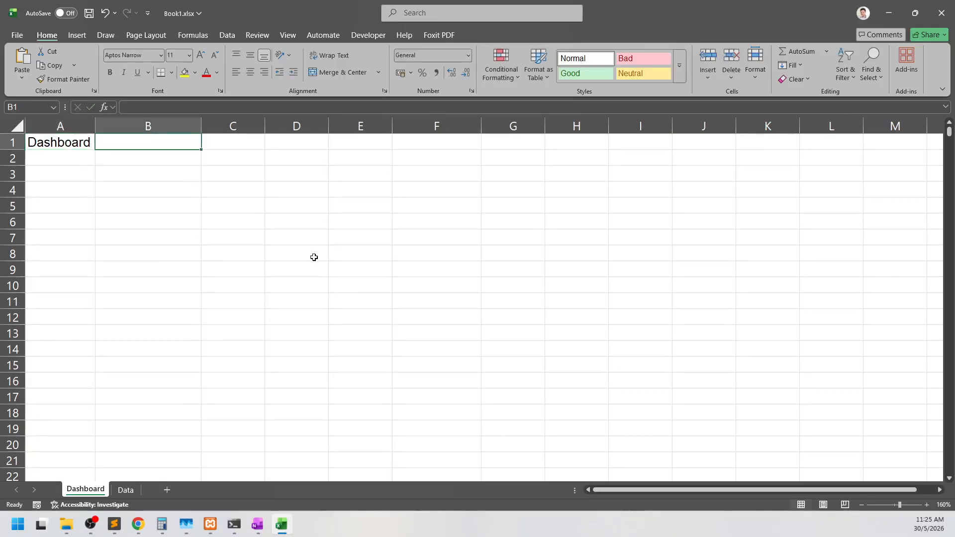
Add list data validation to B1 with the source Management,Finance,HR
left_click(230, 35)
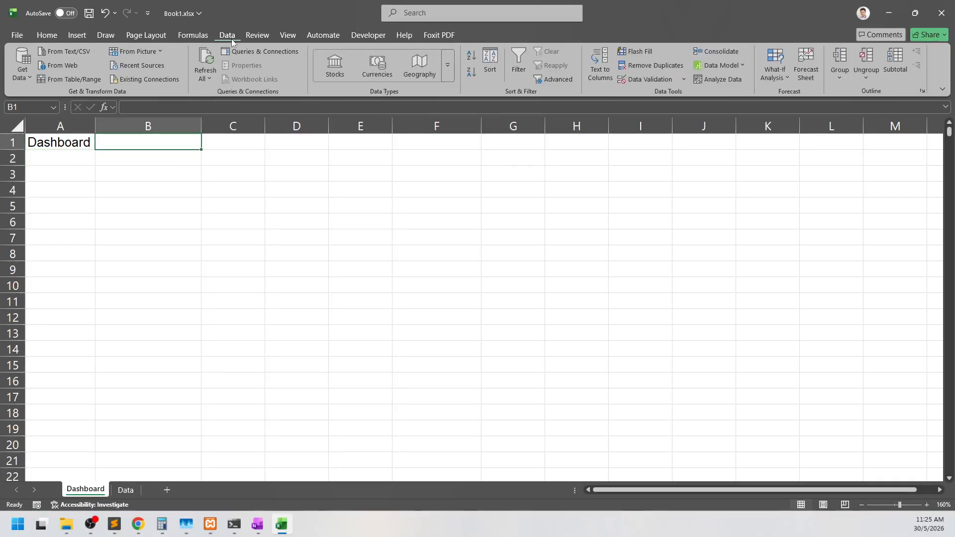
left_click(647, 79)
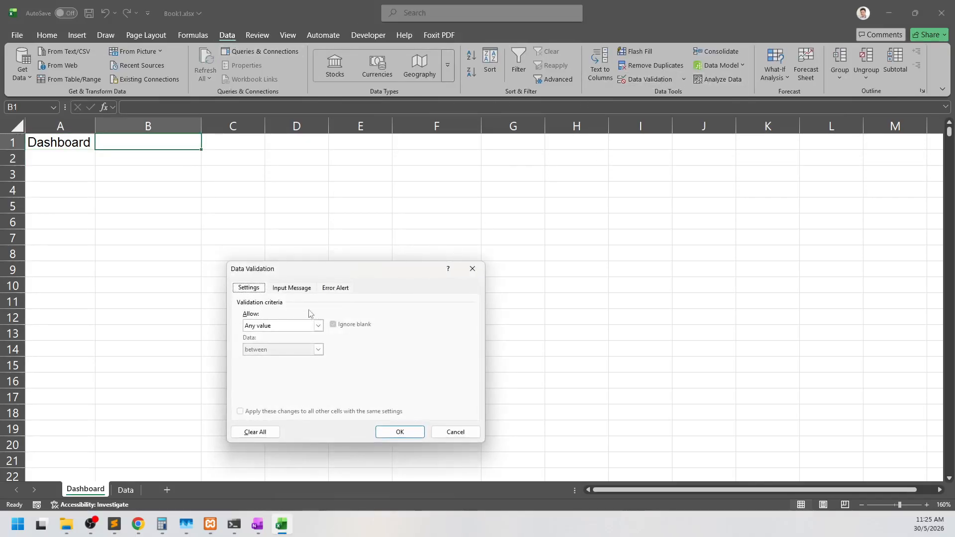
left_click(286, 327)
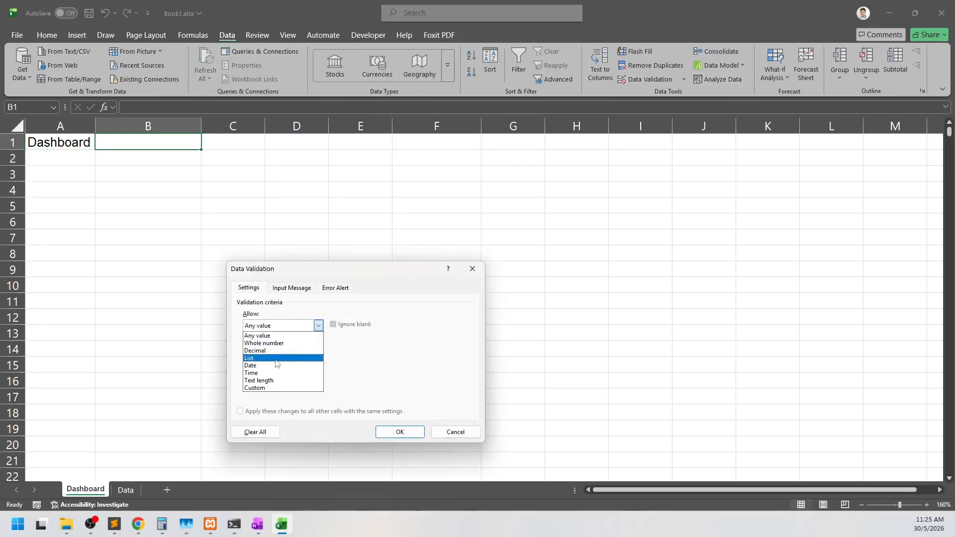
left_click(277, 360)
left_click_drag(300, 270, 200, 162)
left_click(208, 264)
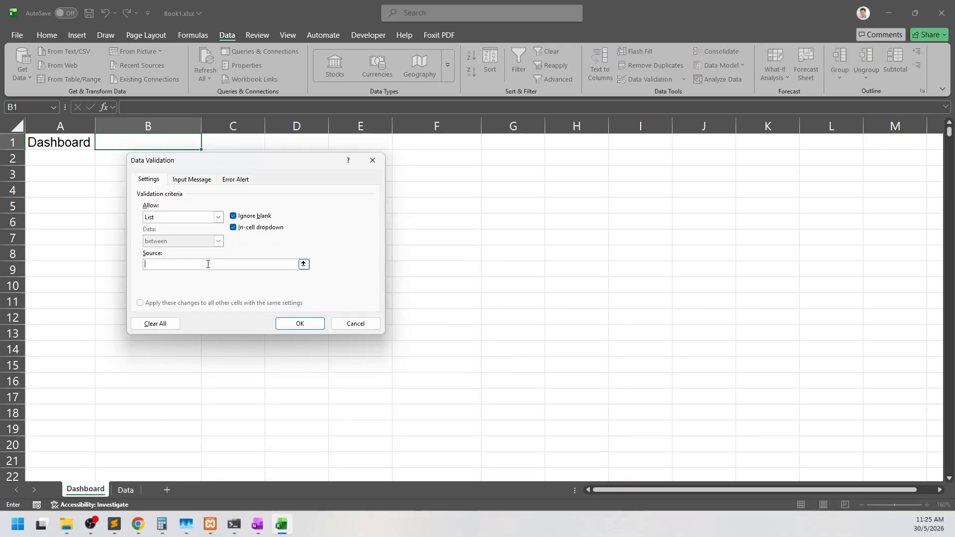
type("Management,Finance,HR")
left_click(300, 324)
Test the dropdown in B1 by choosing Finance and HR
left_click(205, 145)
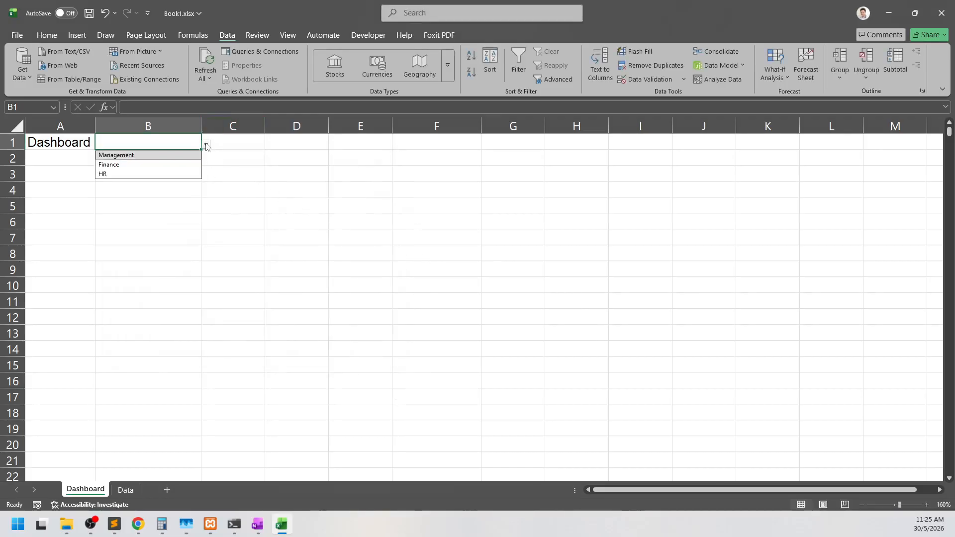
left_click(154, 166)
left_click(142, 252)
left_click(177, 144)
left_click(205, 145)
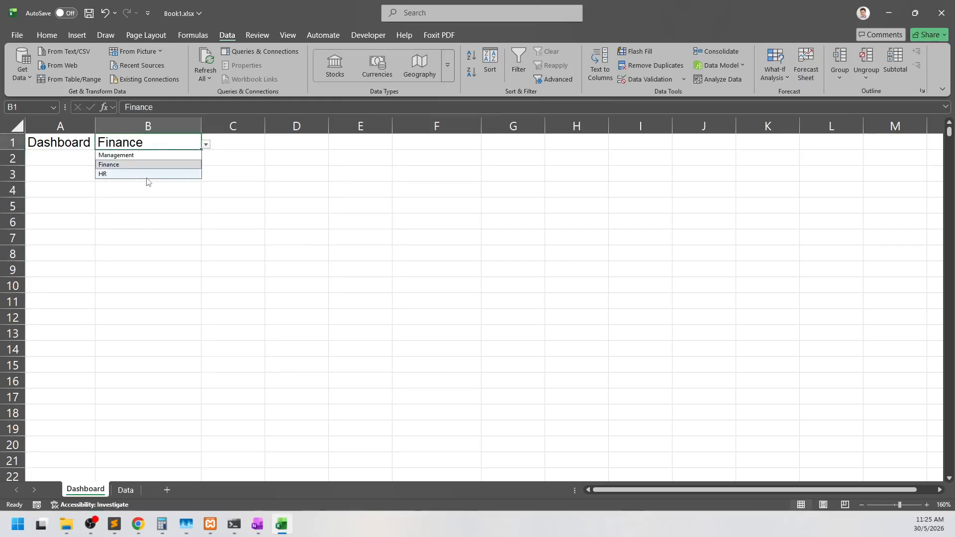
left_click(148, 174)
left_click(121, 237)
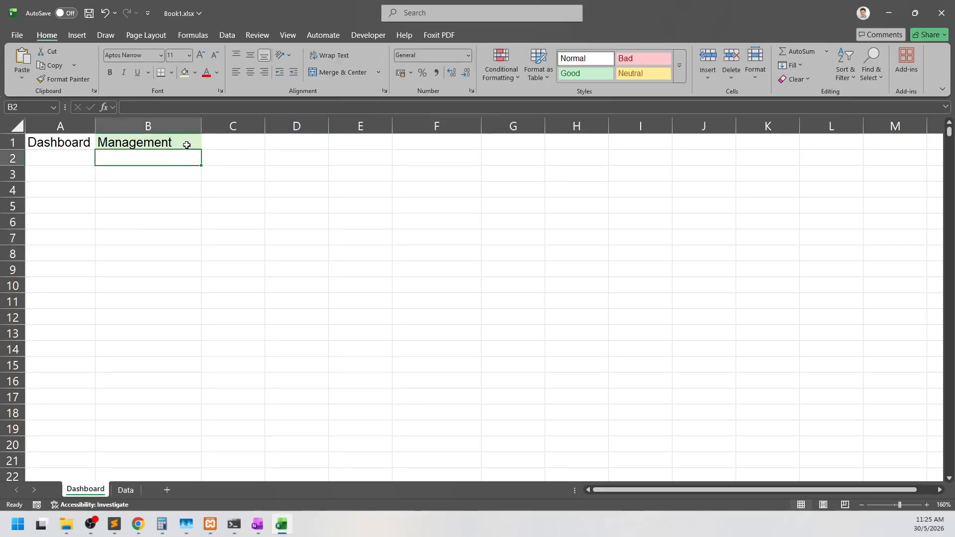
Start a CHOOSECOLS formula in A2 of the Dashboard sheet with Data!A:F as its array
left_click(81, 154)
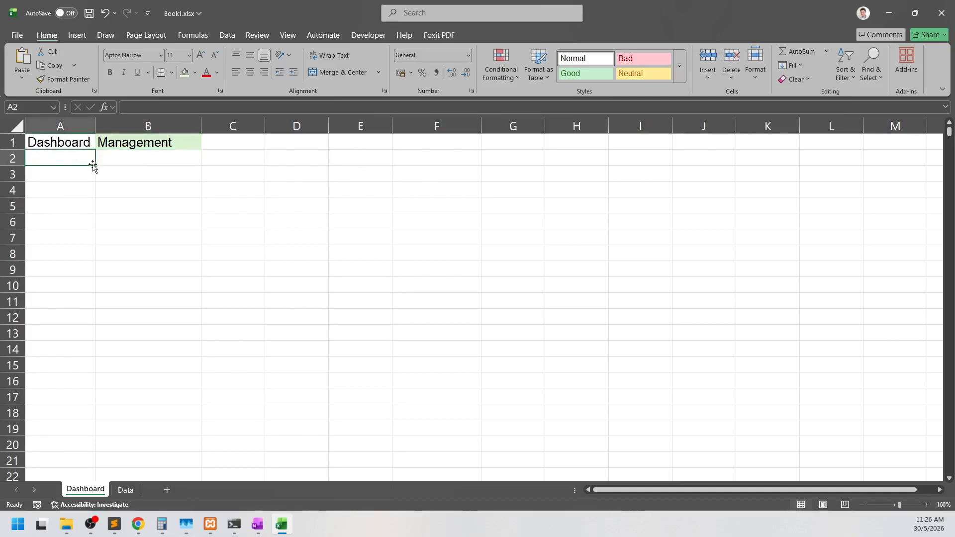
left_click(158, 143)
left_click(213, 184)
left_click(79, 154)
type("=")
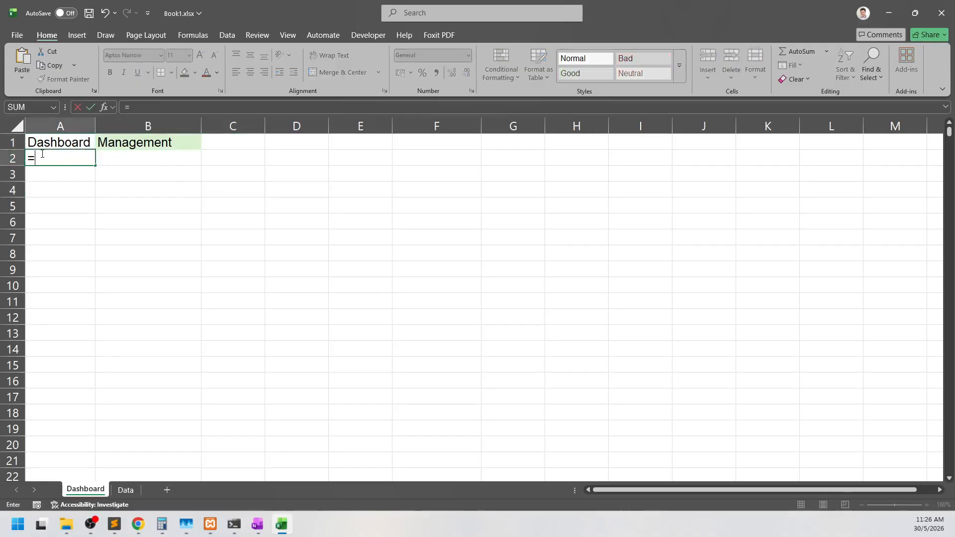
type("choose")
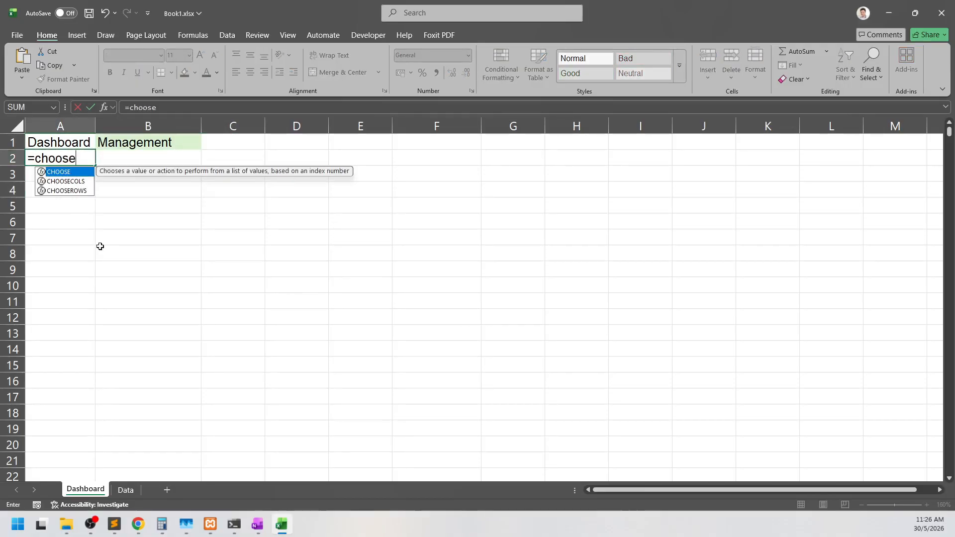
key("Down")
key("Tab")
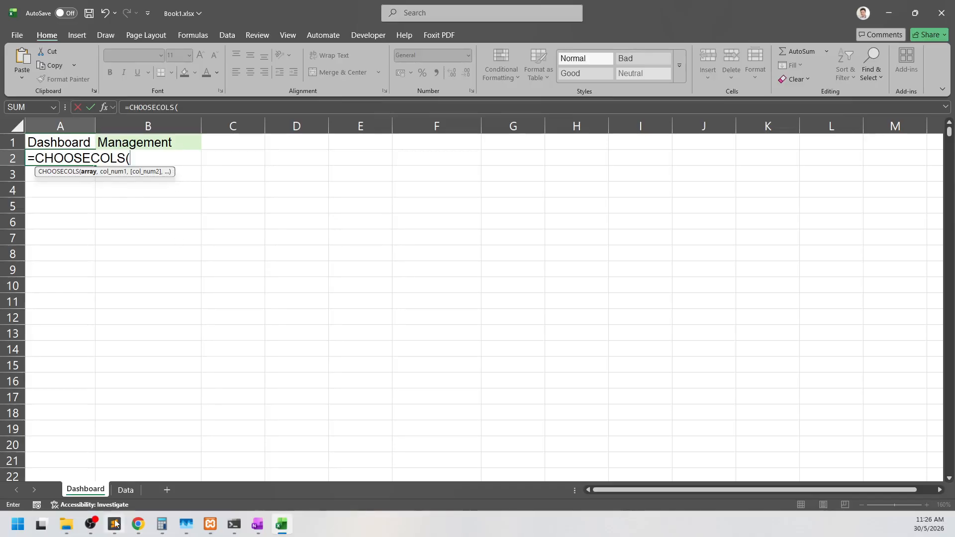
left_click(126, 490)
left_click_drag(84, 124, 492, 256)
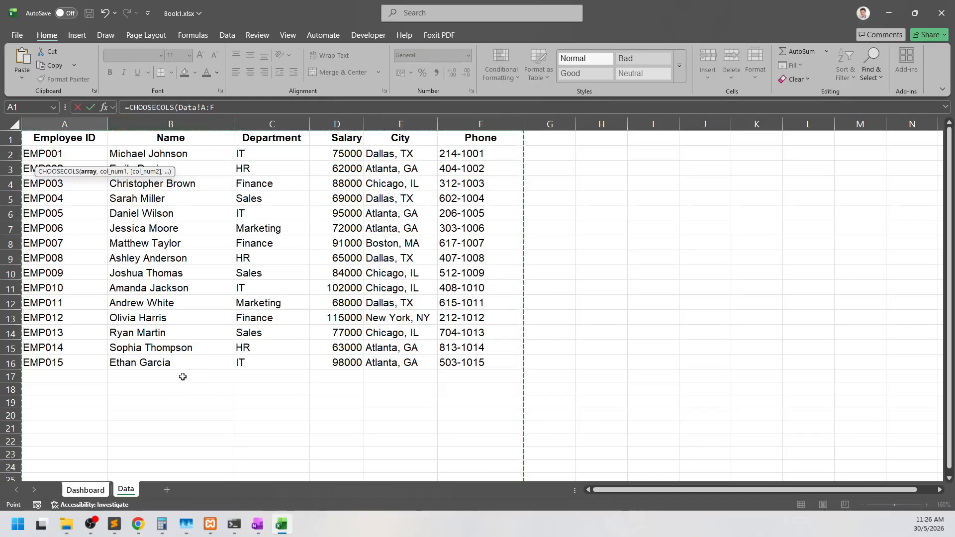
Complete the CHOOSECOLS formula with column numbers 1, 2 and 3 and enter it in A2
type(",")
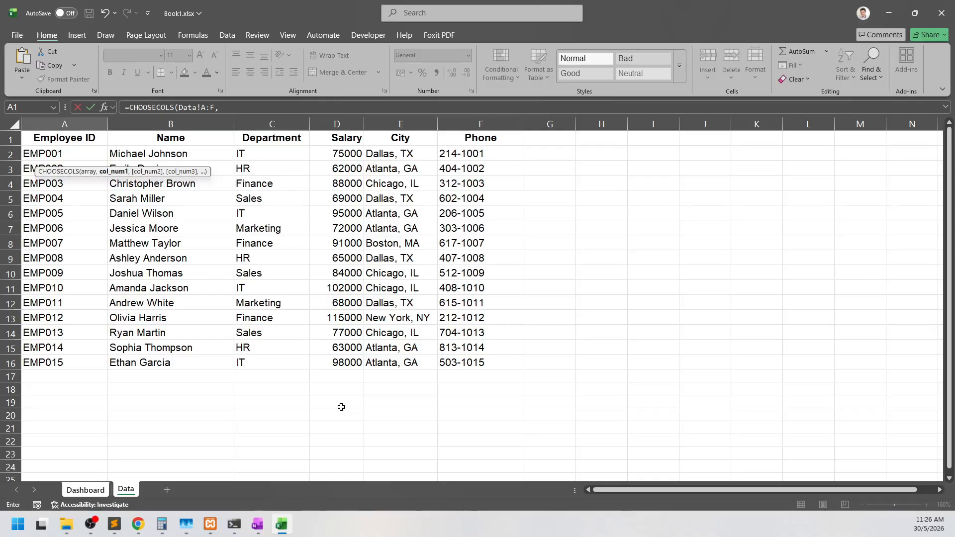
left_click(237, 110)
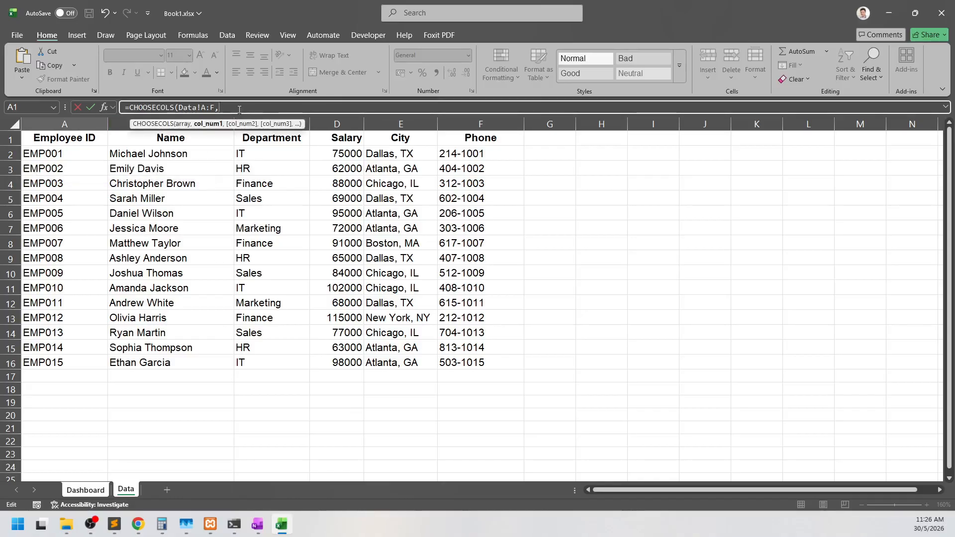
type("1,2,")
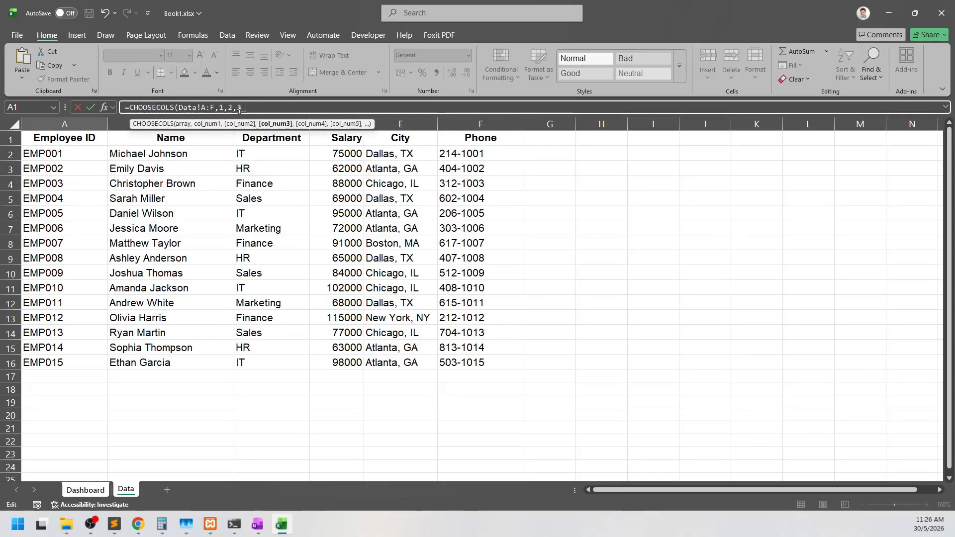
type("3)")
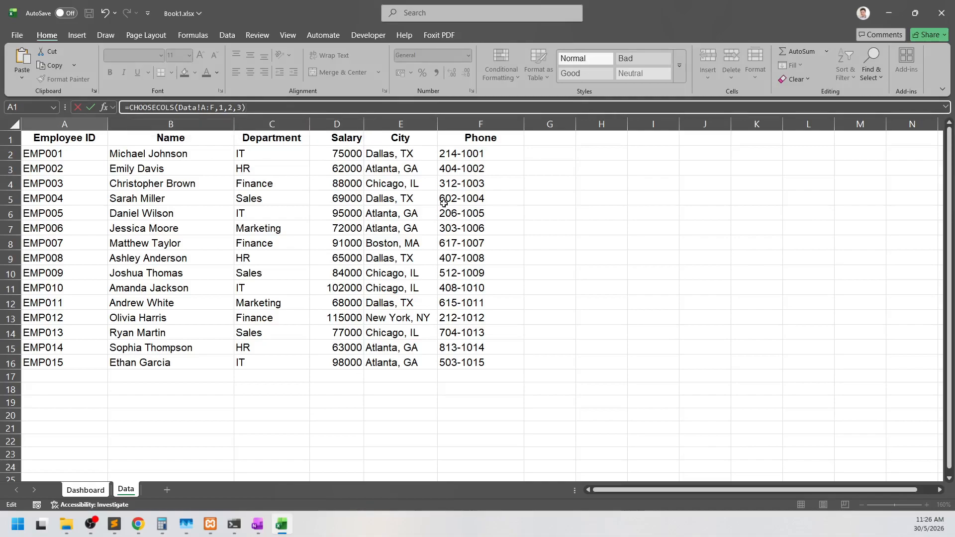
key("Return")
key("Up")
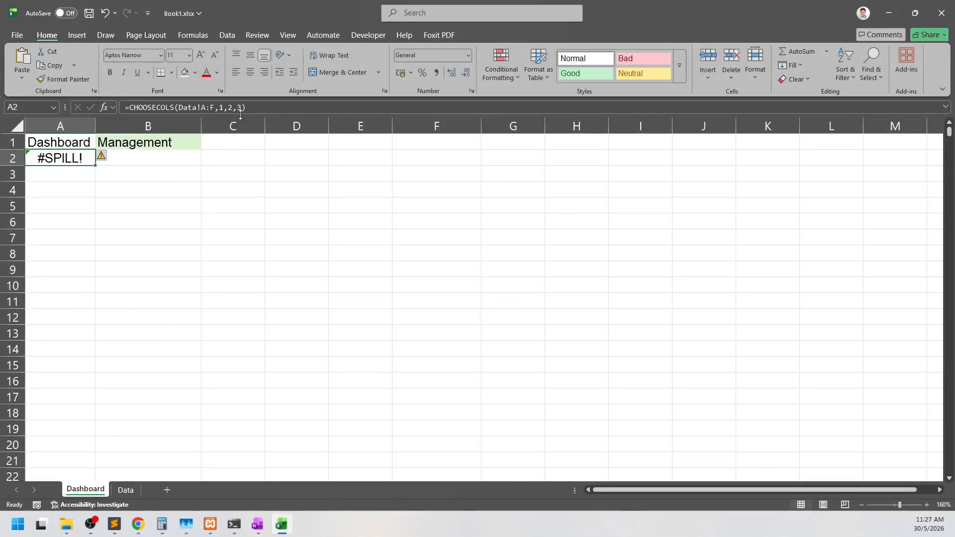
Limit the array of the CHOOSECOLS formula in A2 to Data!A1:F16 and widen column A
left_click(216, 107)
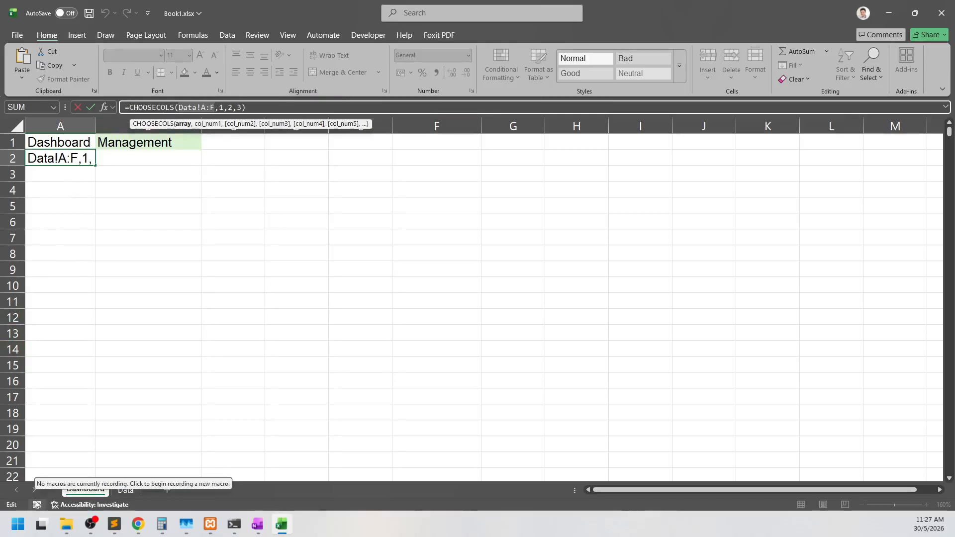
left_click(205, 108)
type("1")
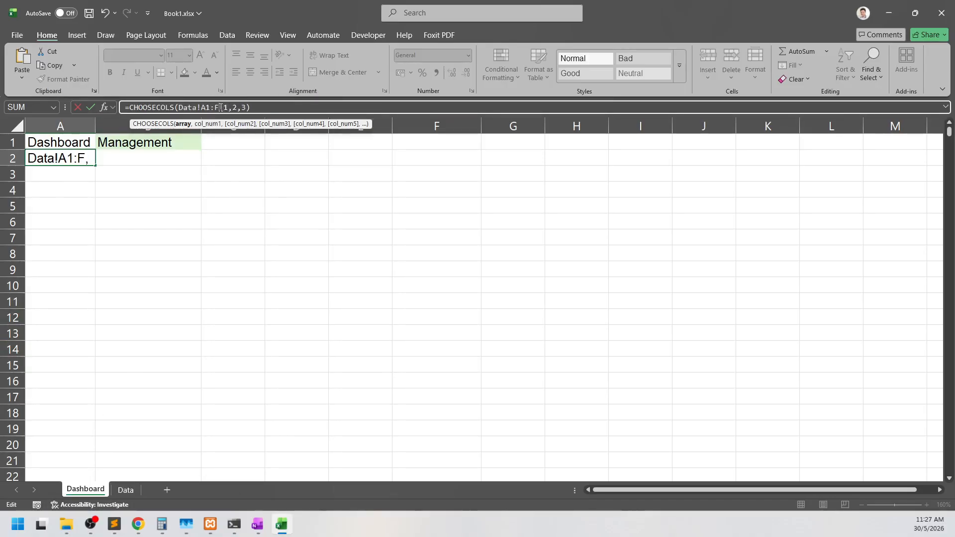
left_click(126, 490)
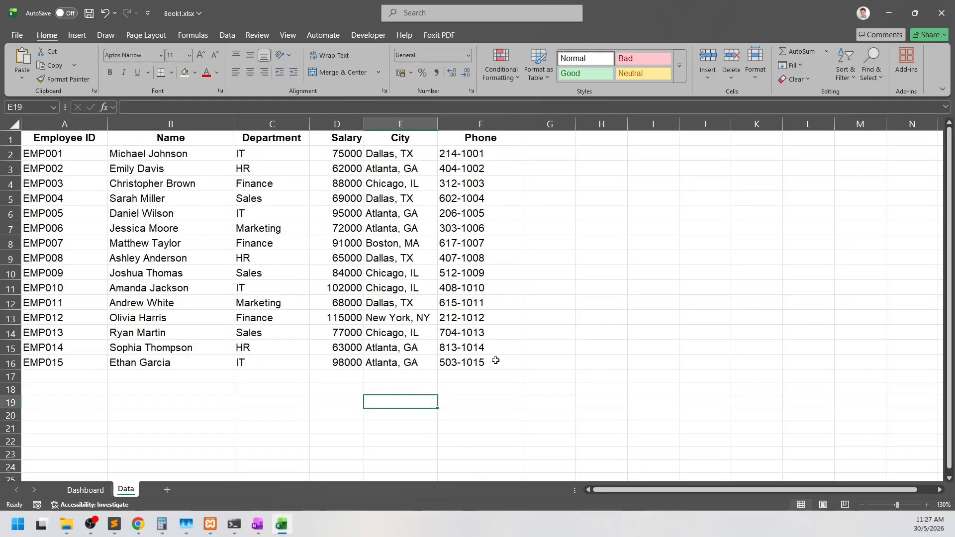
left_click(86, 491)
left_click(220, 108)
type("1:F1,1,2,3)")
key("Return")
left_click(437, 254)
left_click_drag(96, 128, 113, 132)
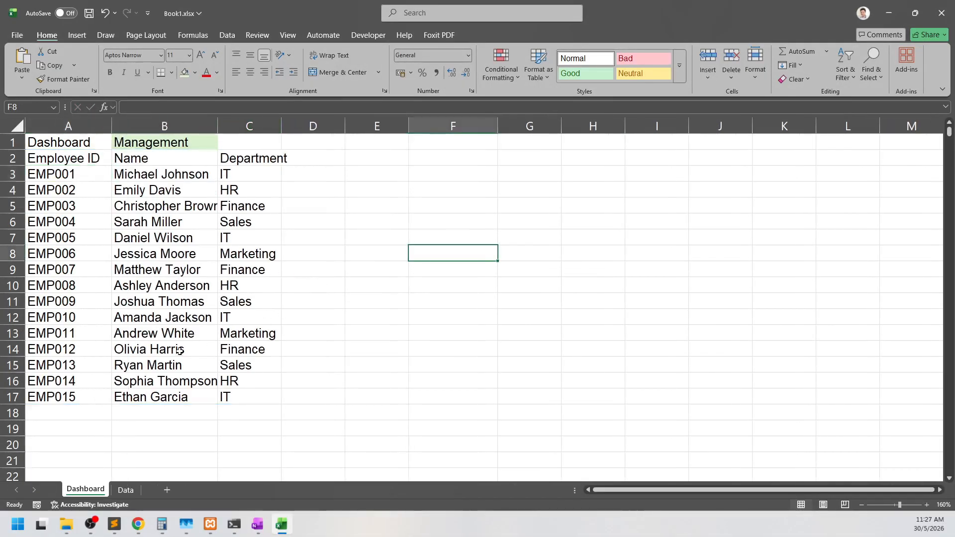
left_click(68, 163)
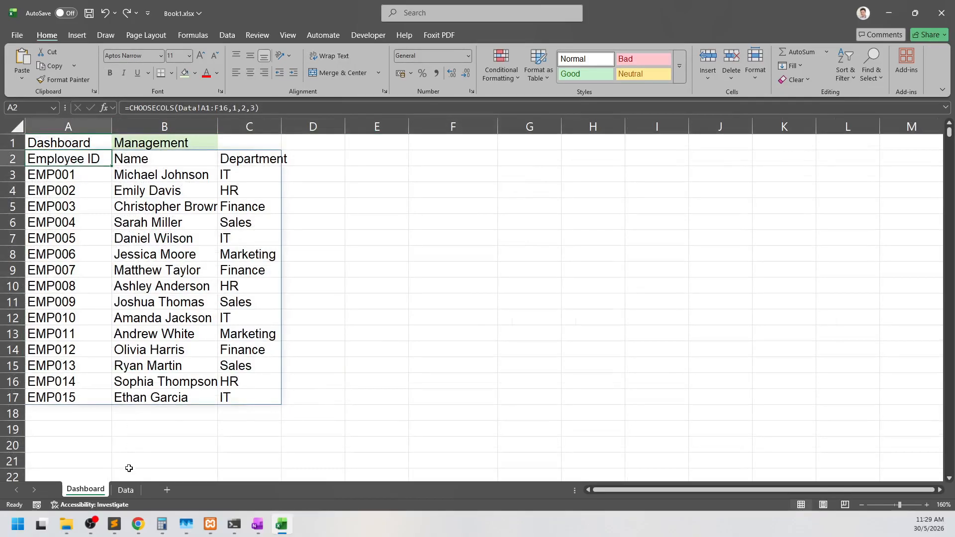
Convert the range A1:F16 on the Data sheet into a table with the headers option turned off
left_click(126, 490)
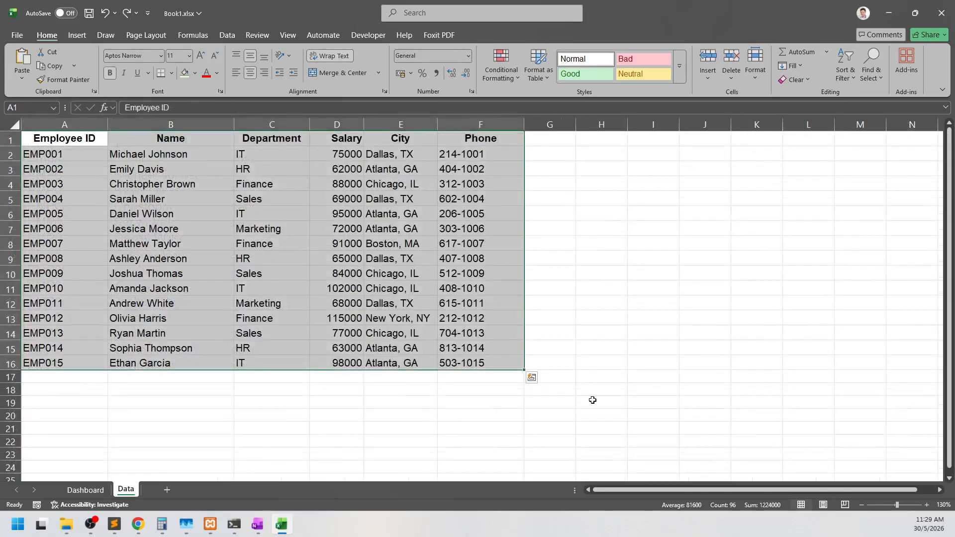
left_click(686, 390)
left_click_drag(81, 140, 481, 358)
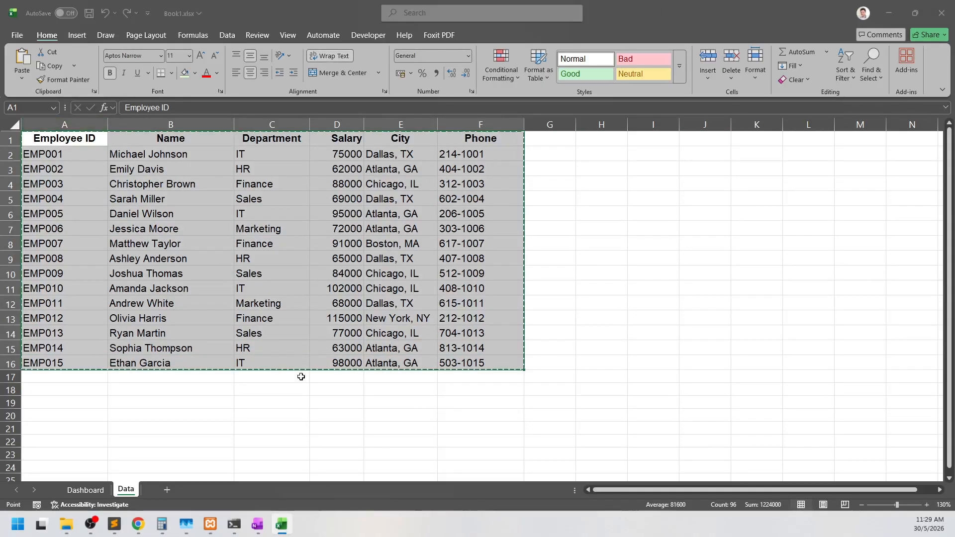
key("ctrl+t")
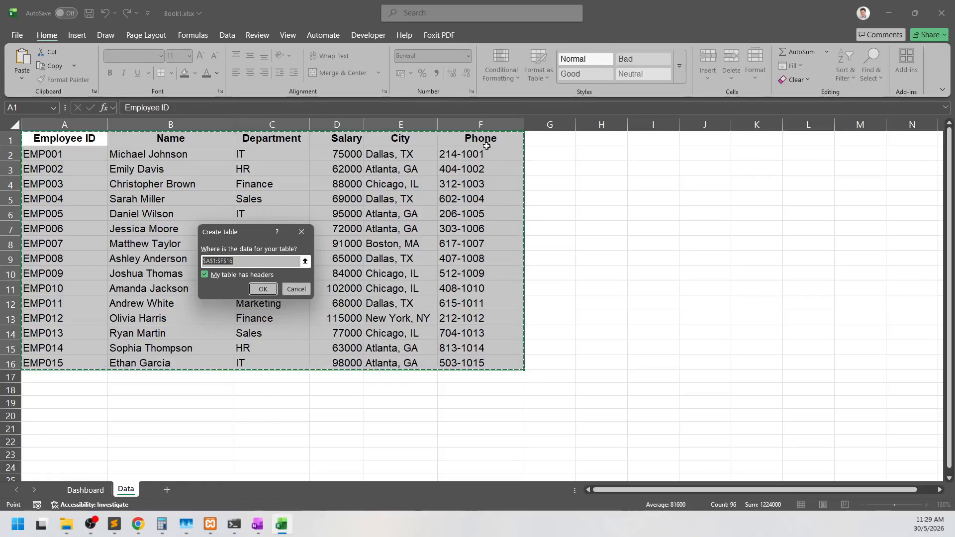
left_click(207, 276)
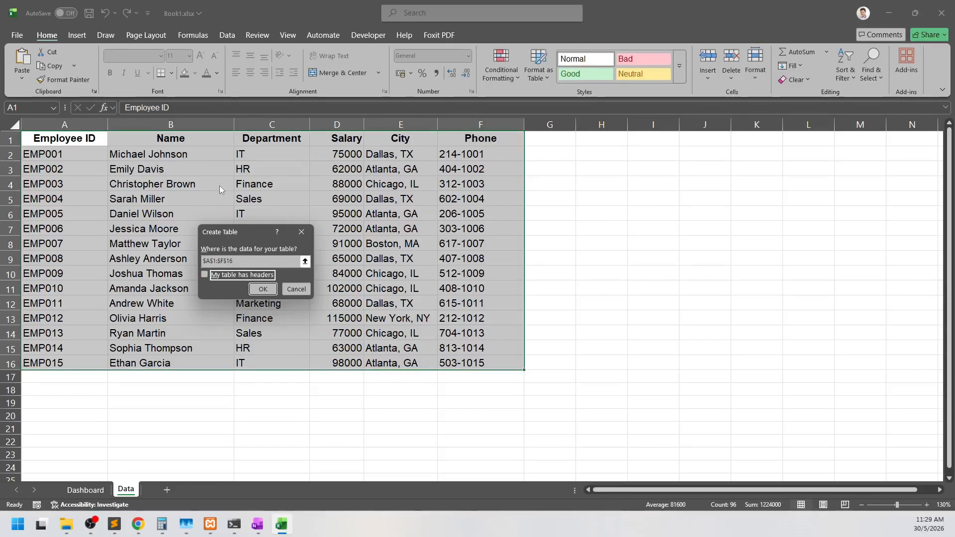
key("Return")
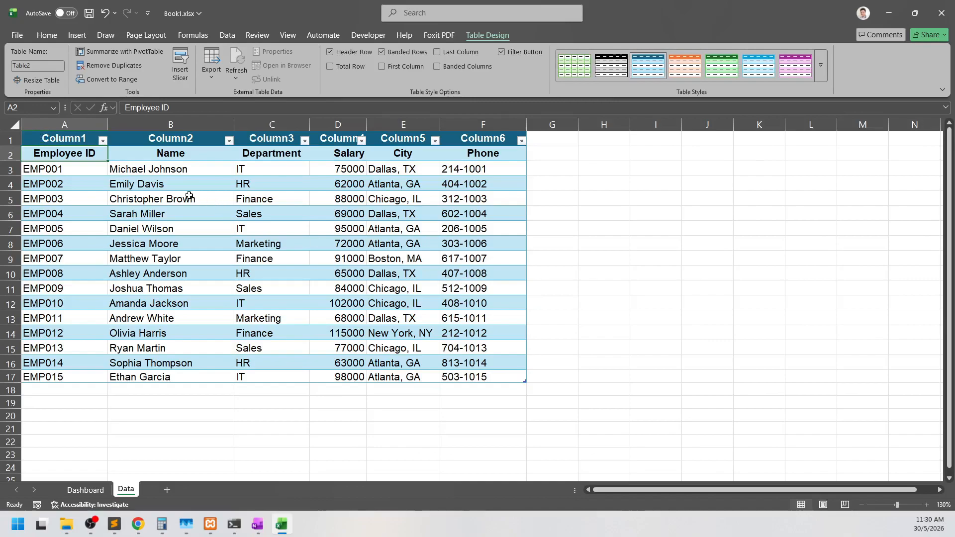
Rename the table on the Data sheet as Employee
left_click(35, 139)
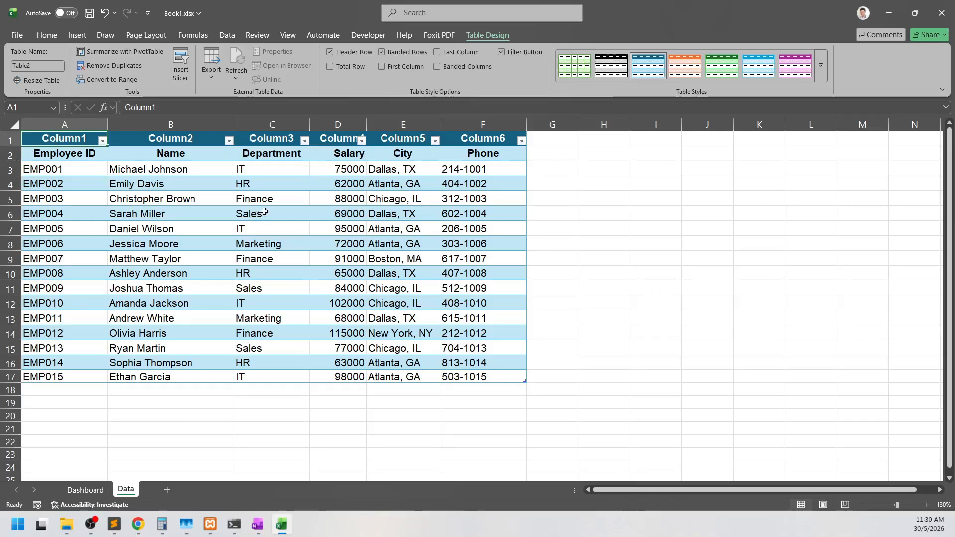
left_click(104, 465)
left_click(65, 170)
left_click(488, 38)
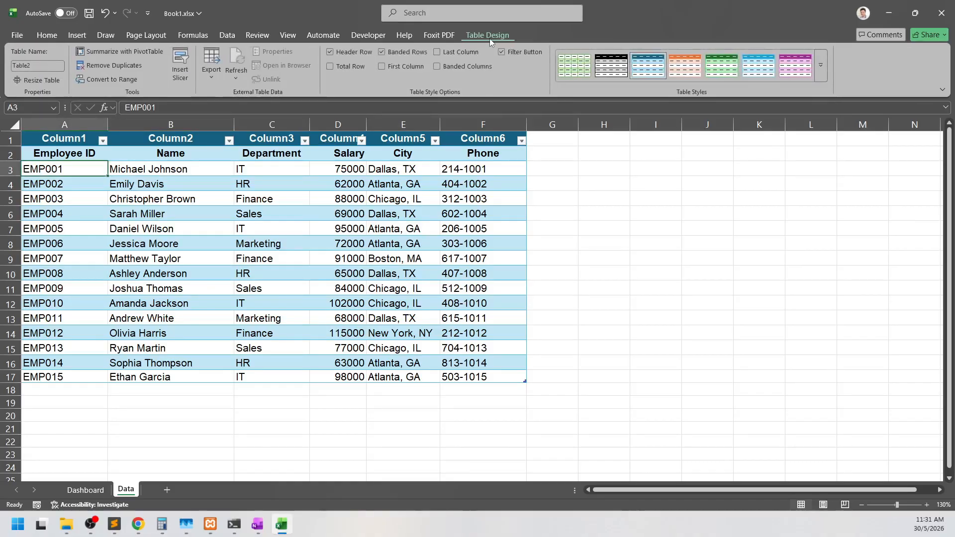
left_click(37, 66)
type("Employee")
key("Return")
Replace the array of the CHOOSECOLS formula in A2 of the Dashboard sheet with the Employee table
left_click(92, 491)
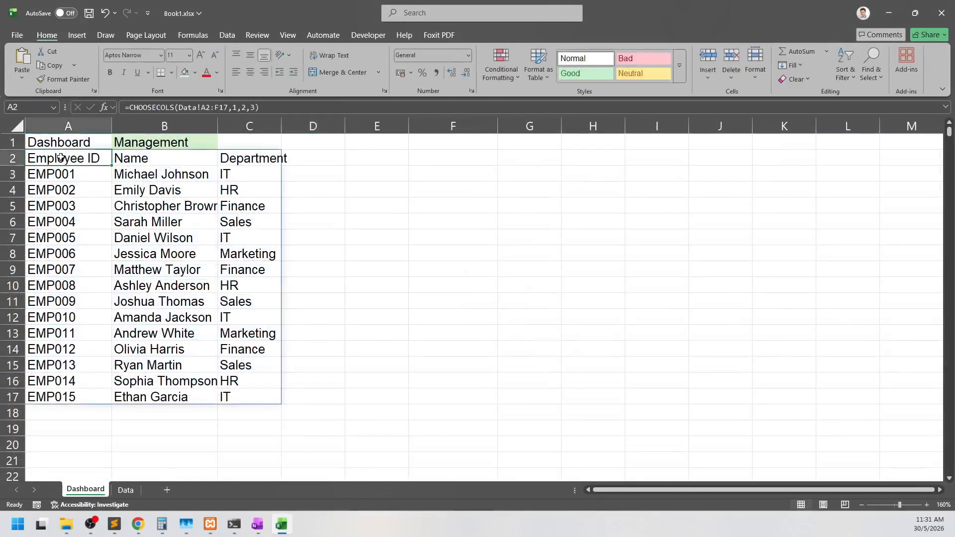
left_click(228, 107)
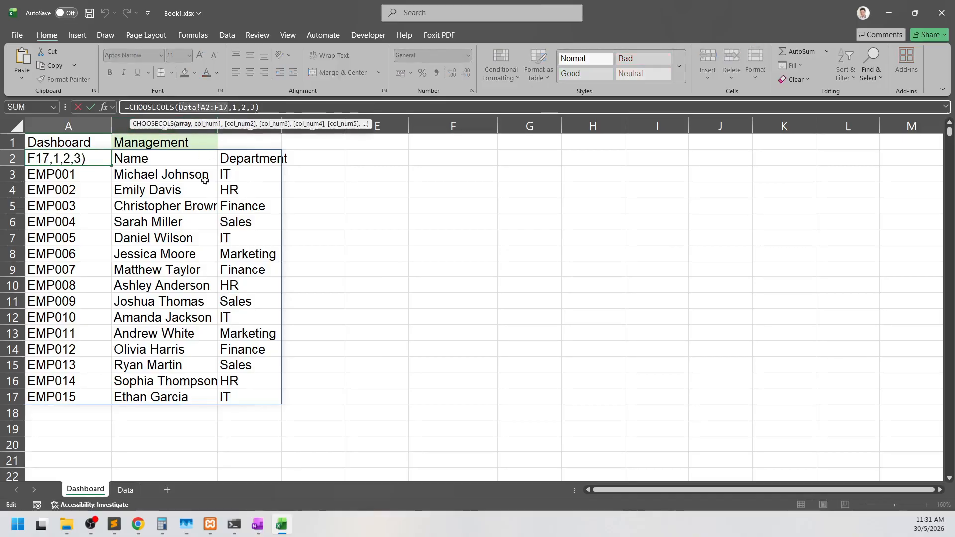
type("Emplo")
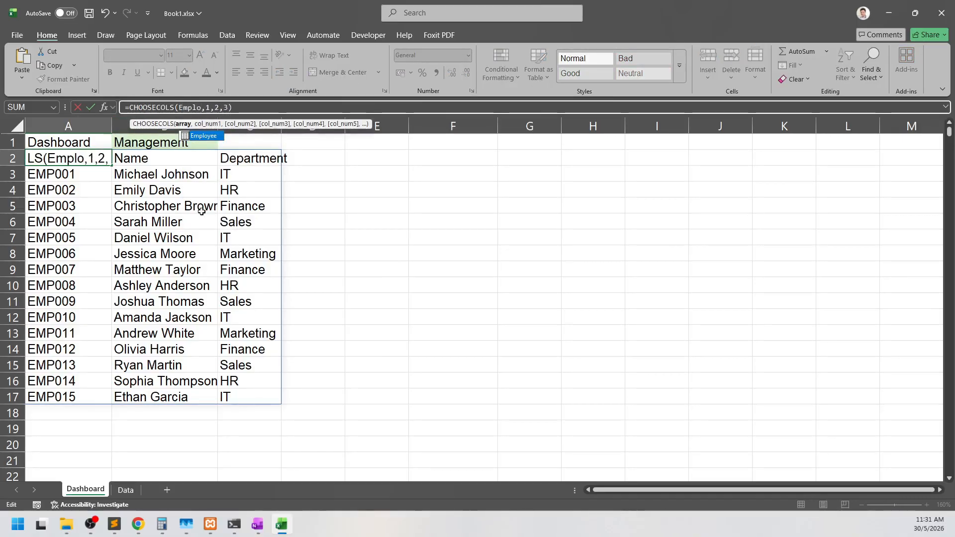
key("Tab")
key("Return")
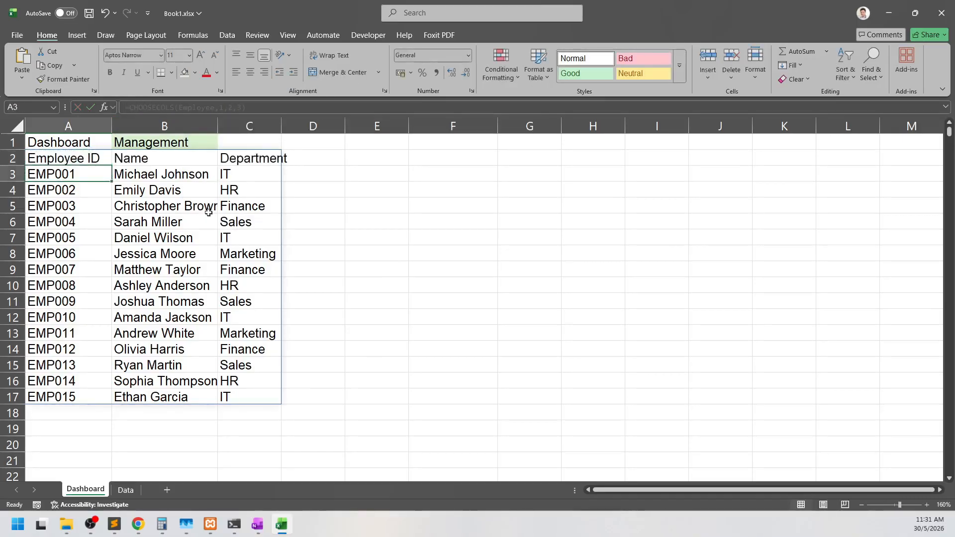
left_click(160, 270)
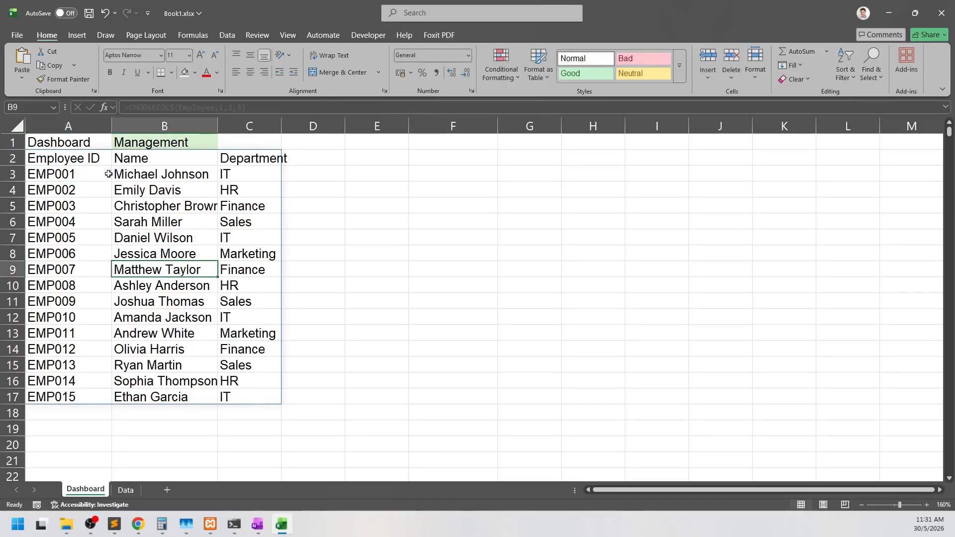
Add a record in row 18 of the Data sheet's table with the next employee ID in sequence and Z as the name
left_click(126, 490)
left_click_drag(61, 390, 490, 399)
left_click(114, 413)
left_click(64, 386)
type("EMP")
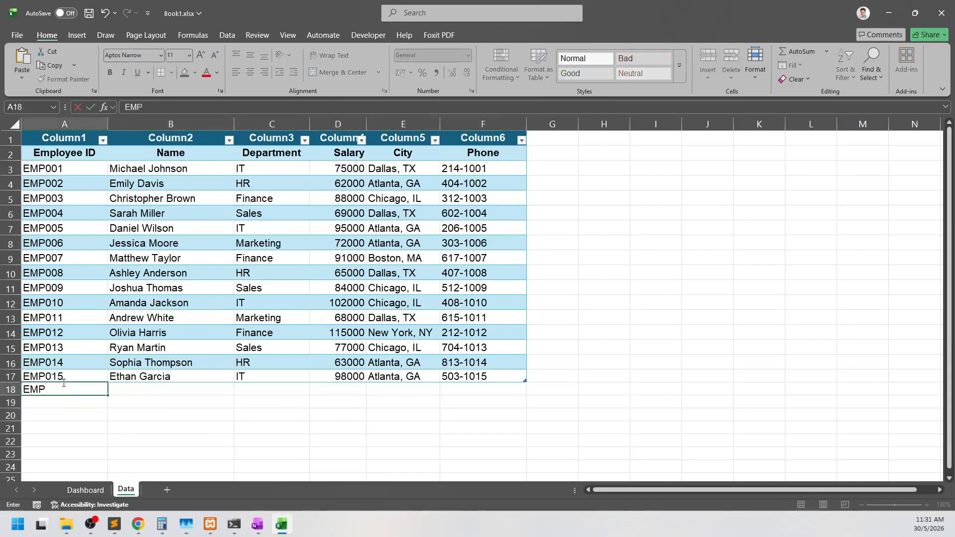
type("016")
key("Tab")
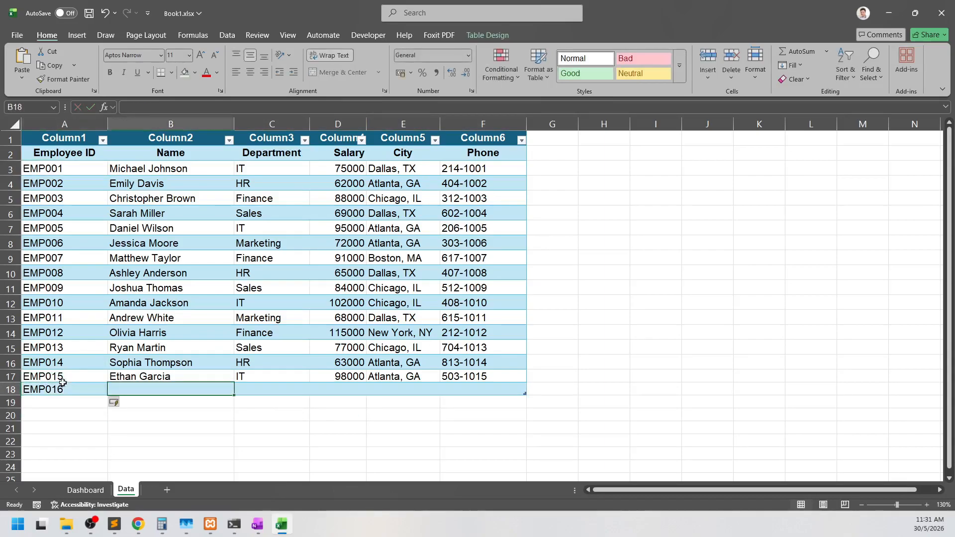
type("Z")
key("Tab")
left_click(166, 416)
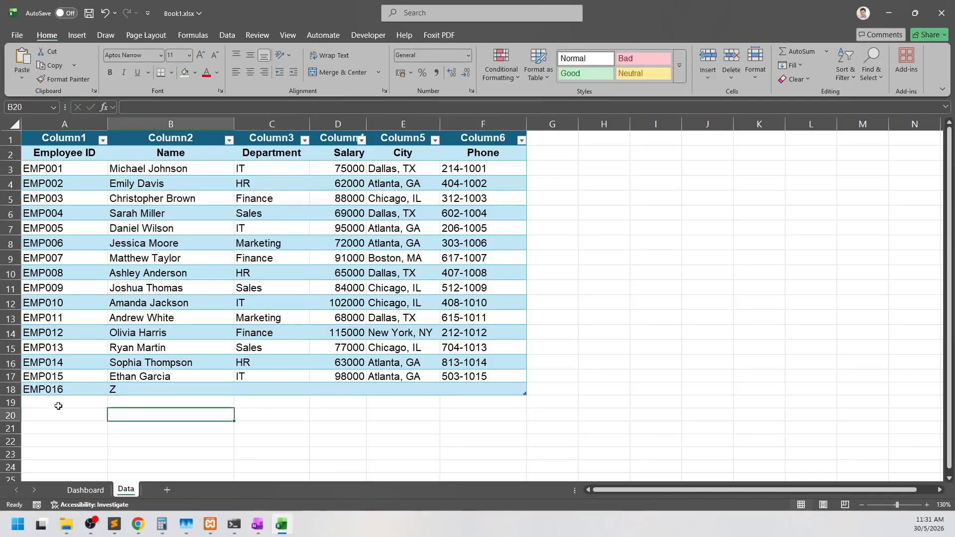
Check the added employee's row in the formula output on the Dashboard sheet
left_click(85, 490)
left_click_drag(63, 412, 260, 411)
left_click(360, 424)
key("Up")
key("Left")
key("Left")
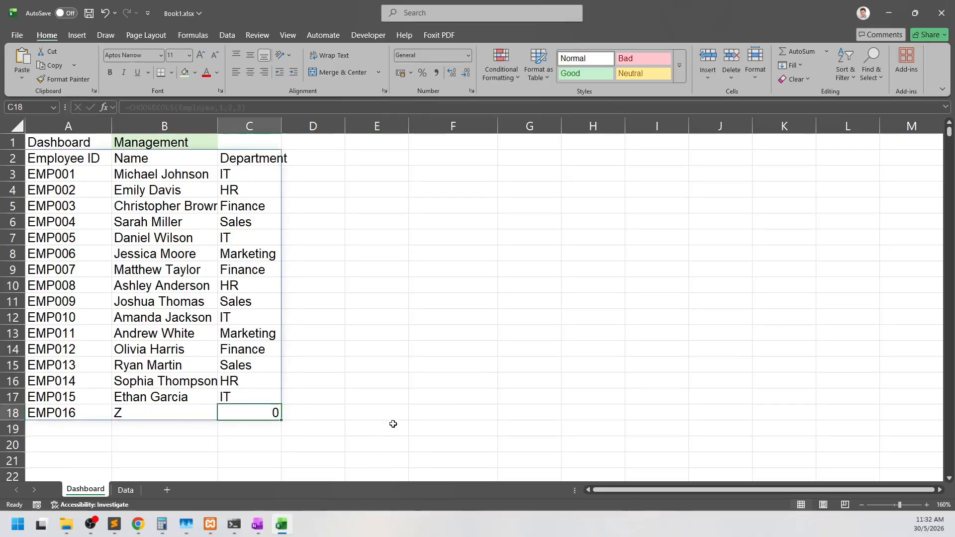
Put the CHOOSECOLS formula in A2 inside an IF function with the logical test B1="Management"
left_click(161, 143)
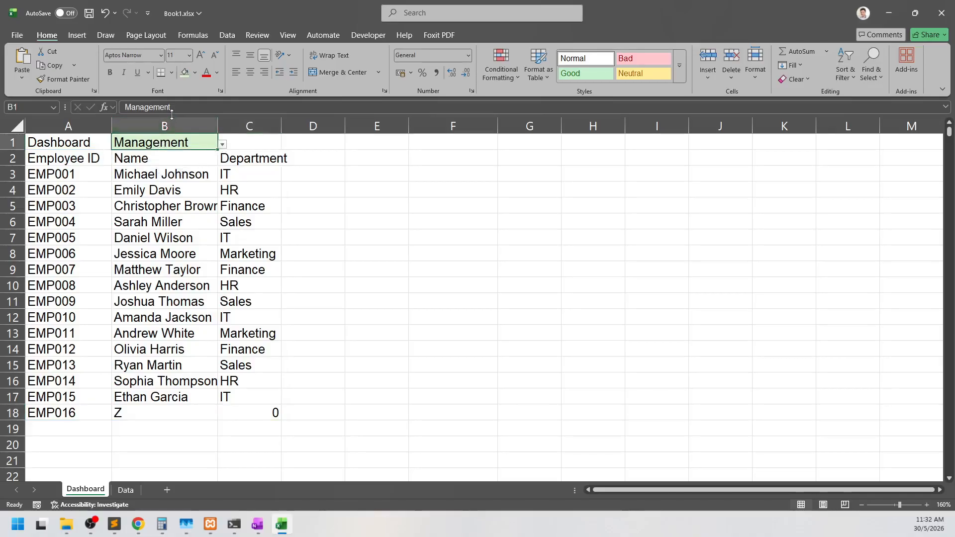
key("Left")
key("Down")
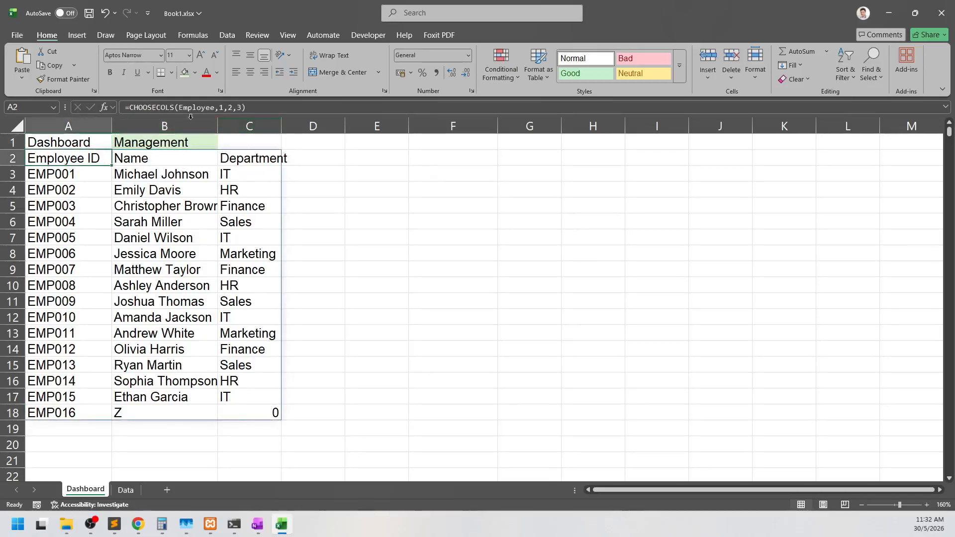
key("F2")
key("Home")
key("Right")
type("IF(")
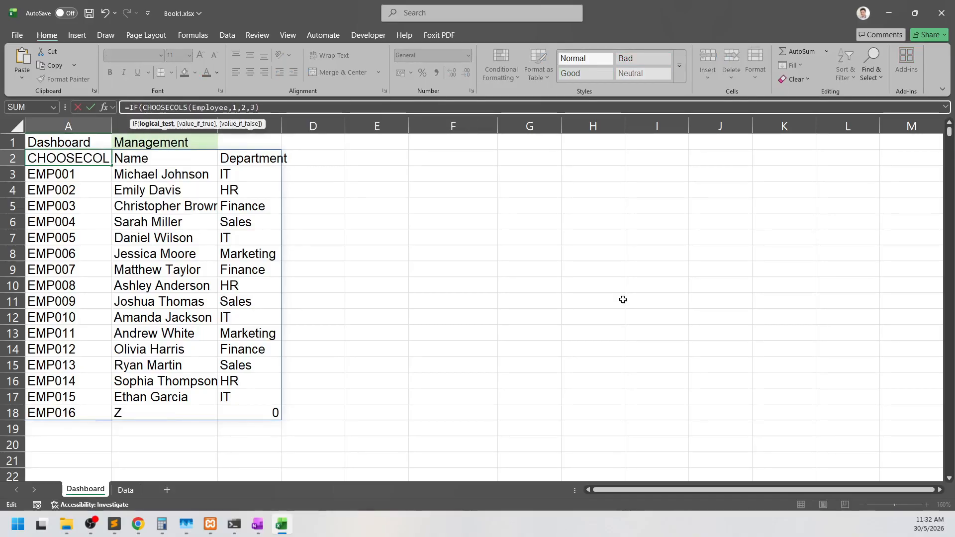
type("B1=")
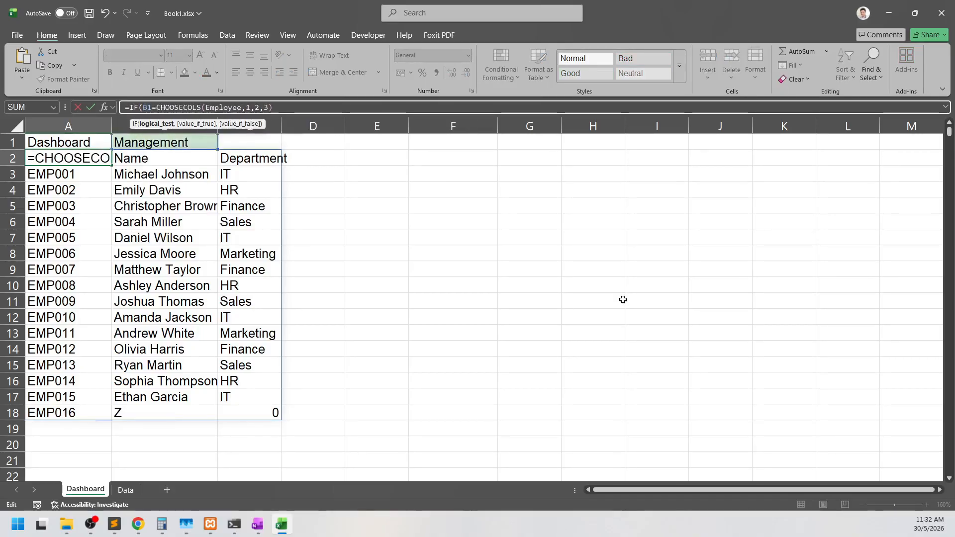
type("\"Management\",")
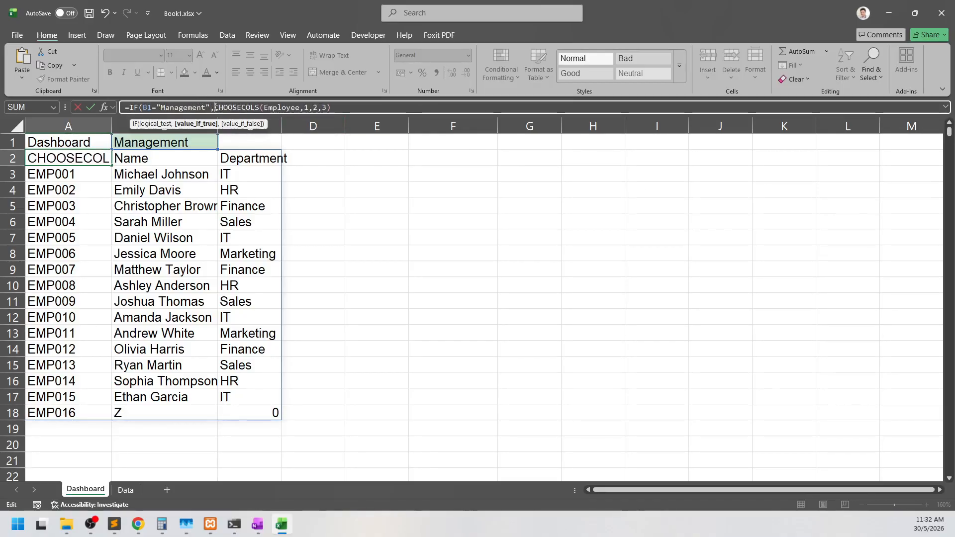
Add a nested IF for B1="Finance" to the formula, returning CHOOSECOLS(Employee,1,2,3,4)
left_click(349, 107)
type(", ")
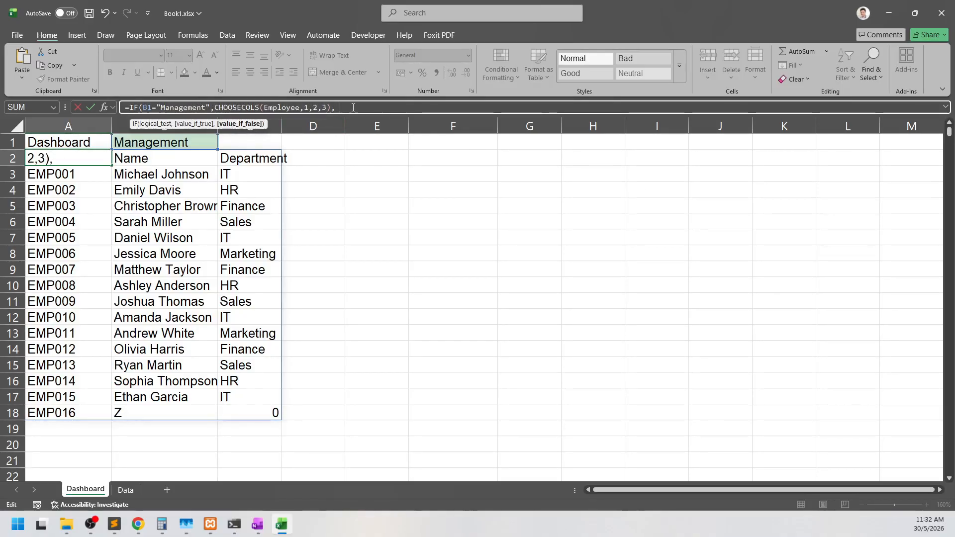
type("IF(")
type("B1")
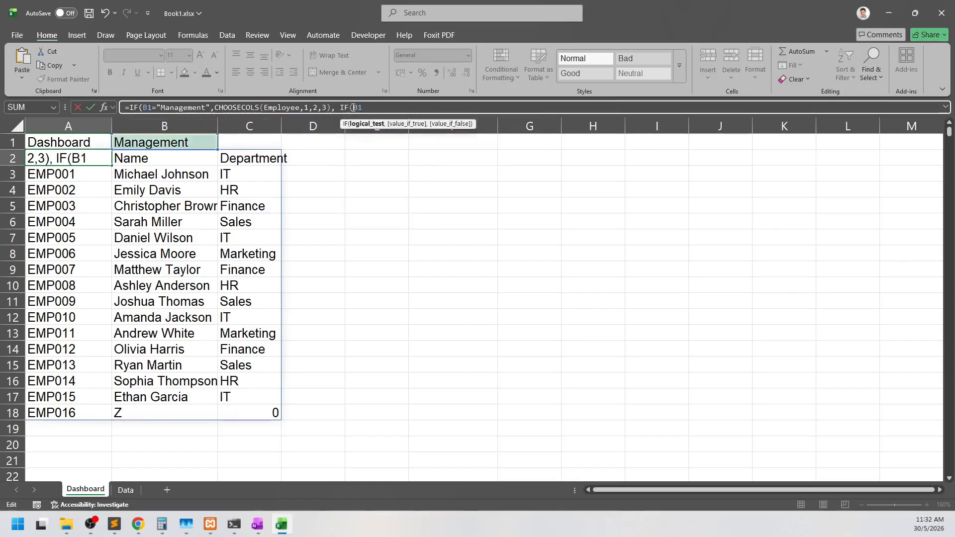
type("=\"Finance")
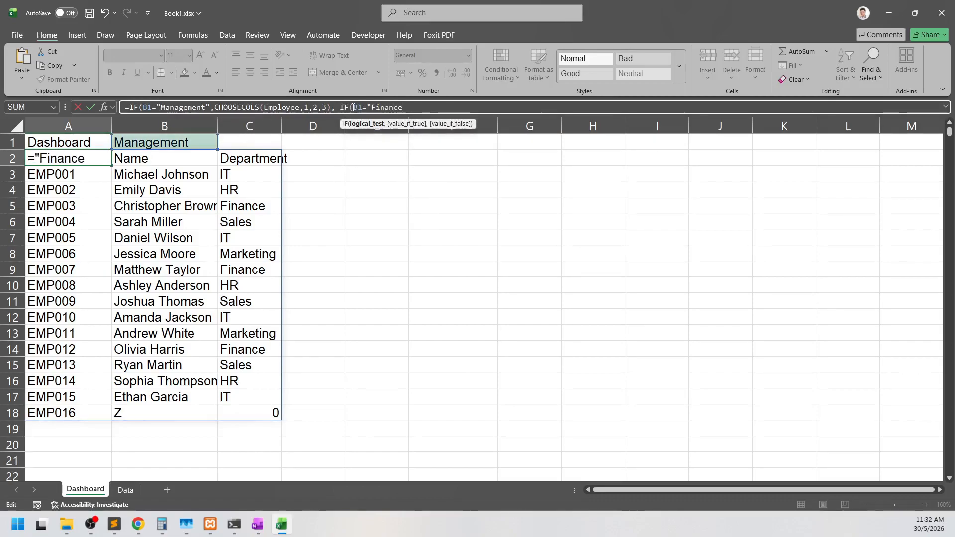
type("\",CHOOSECOLS(Employee,")
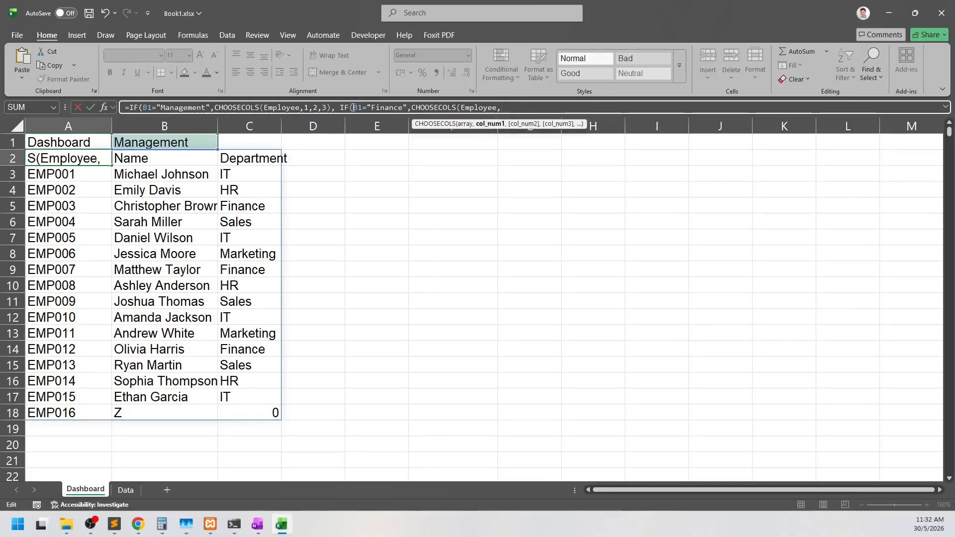
type("1,2,3,4")
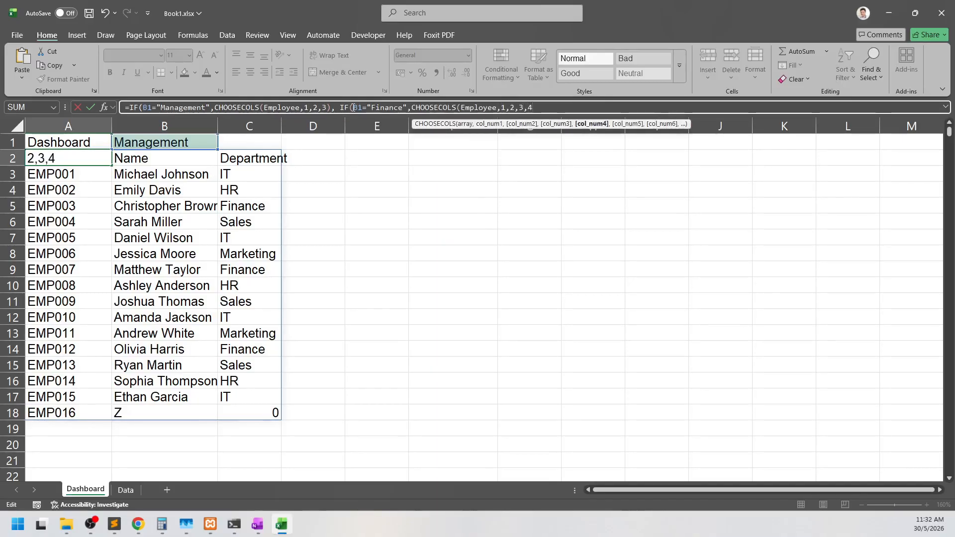
type("_.")
key("BackSpace")
key("BackSpace")
type(")")
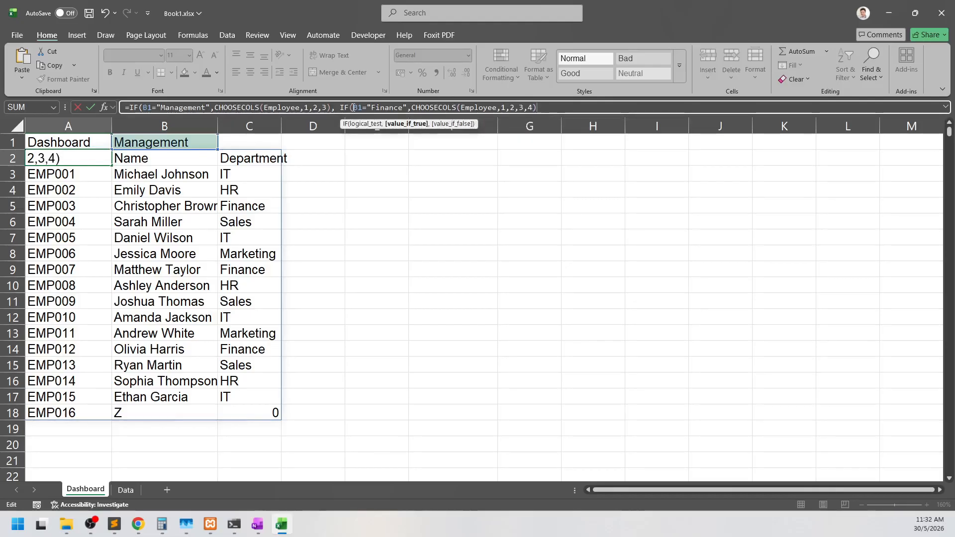
Add CHOOSECOLS(Employee,1,2,3,5,6) as the nested IF's false value, close both IFs and enter the formula in A2
type(",")
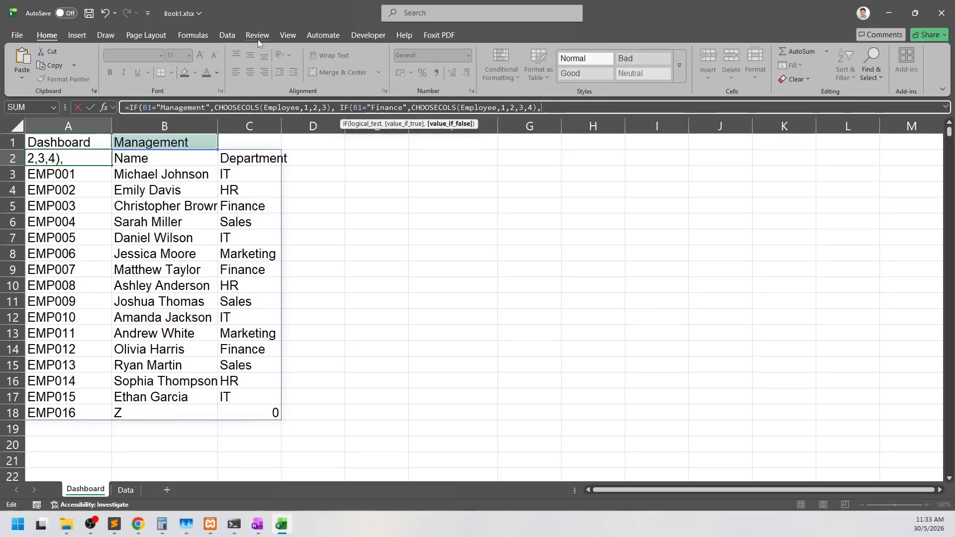
type("CHOOS")
key("Tab")
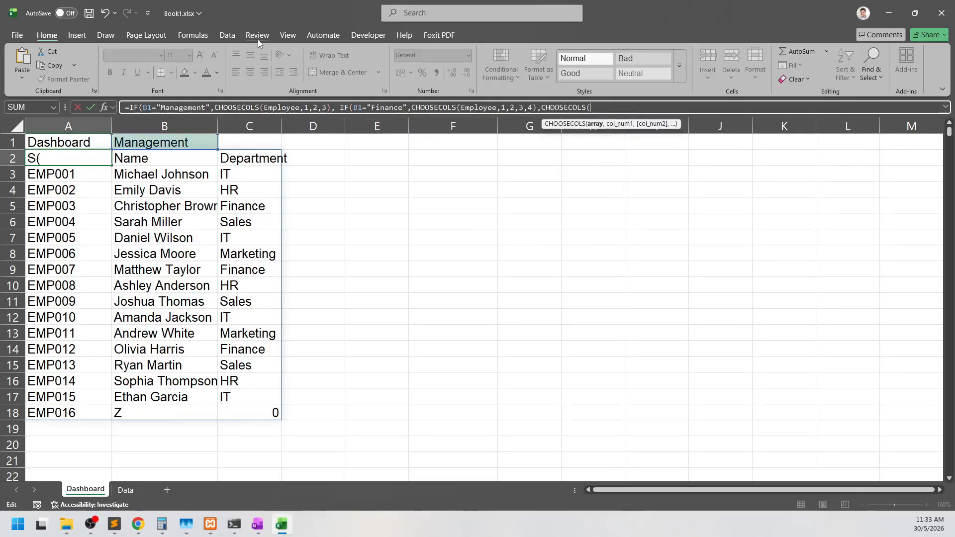
type("Employee,")
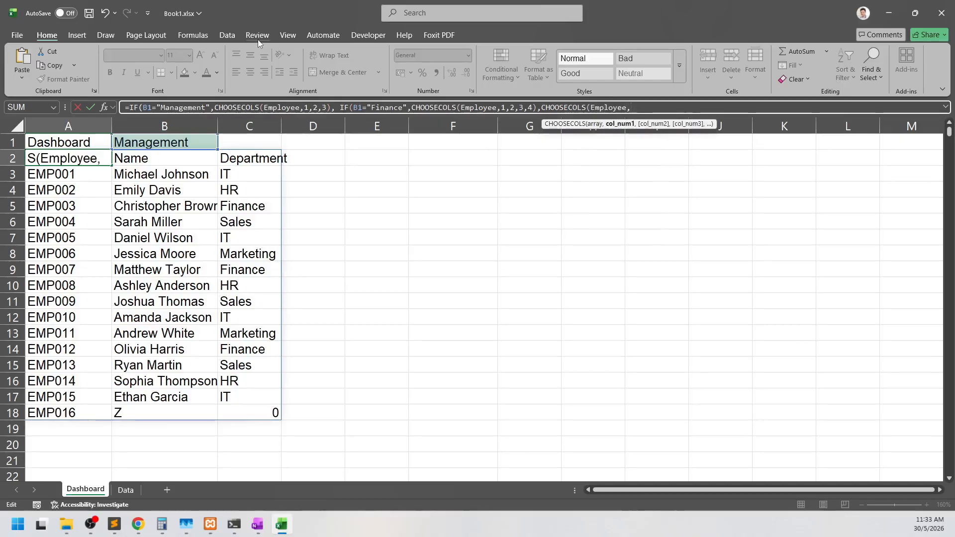
type("1,2,3,")
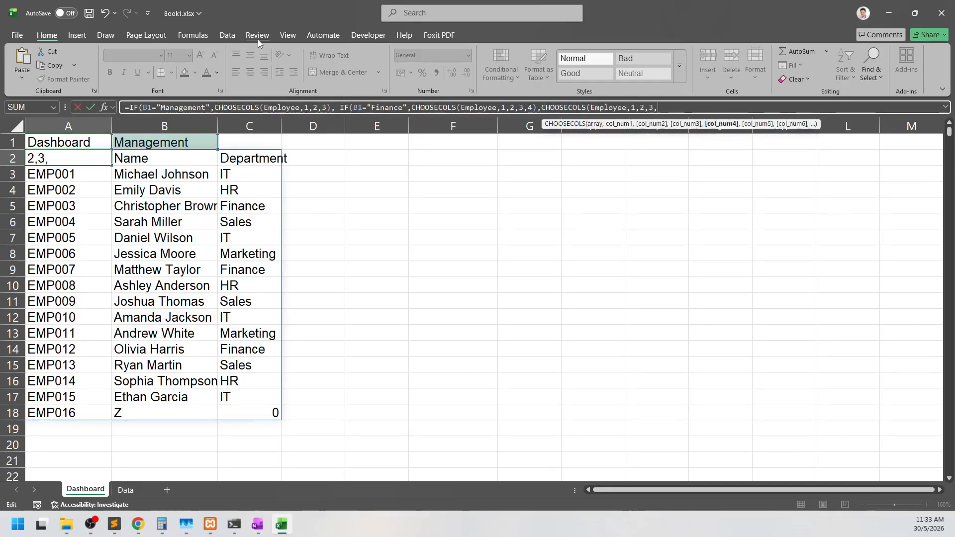
type("5,6")
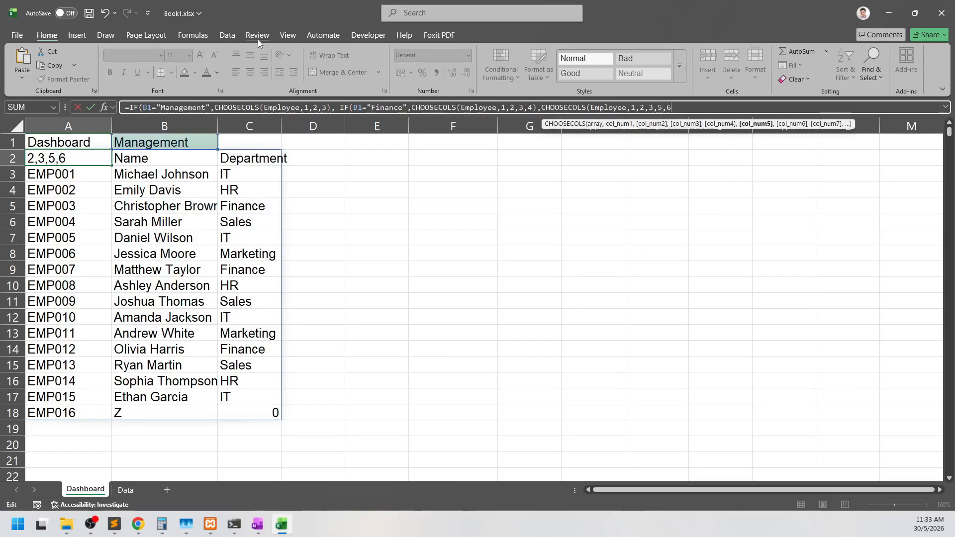
type("))")
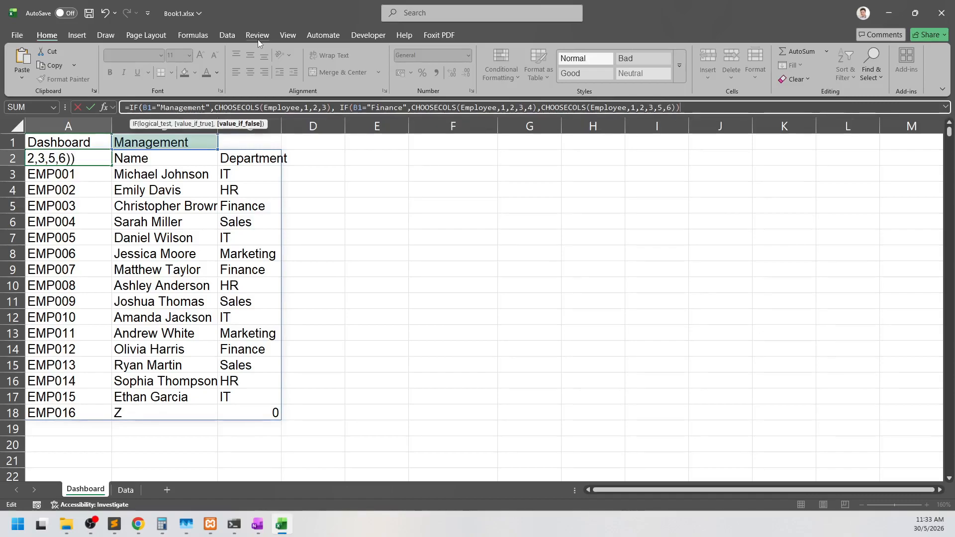
key("Return")
Choose Finance in the B1 dropdown and check the Salary column in the output
left_click(172, 143)
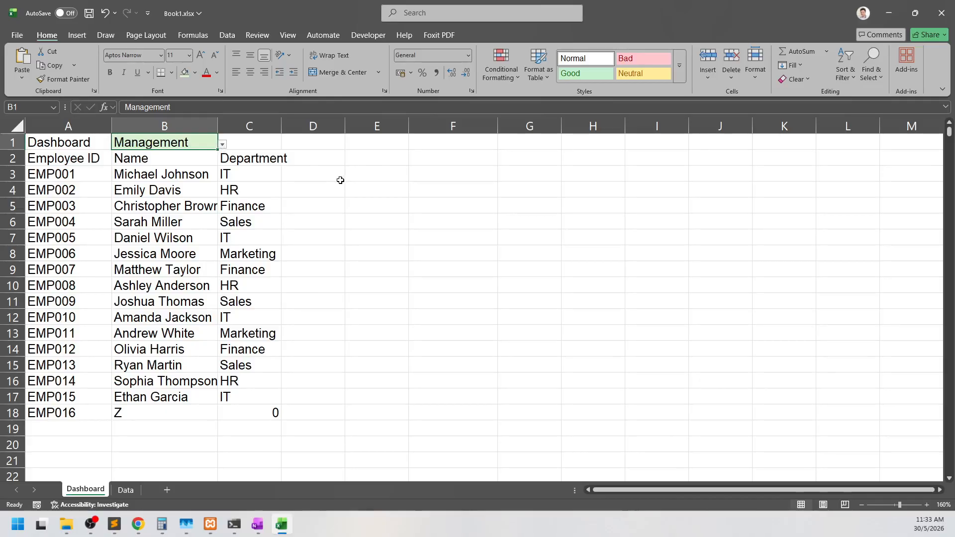
left_click(223, 145)
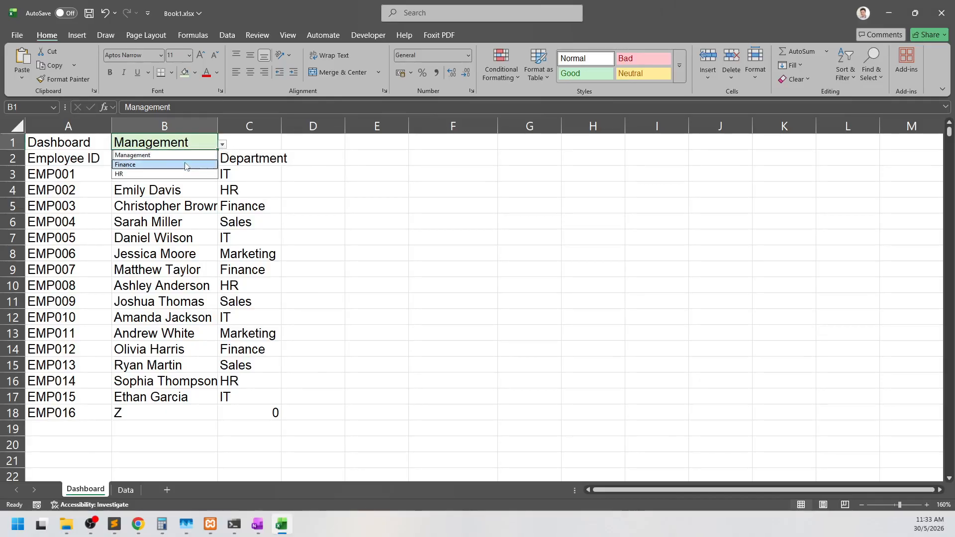
left_click(186, 167)
left_click_drag(316, 159, 314, 421)
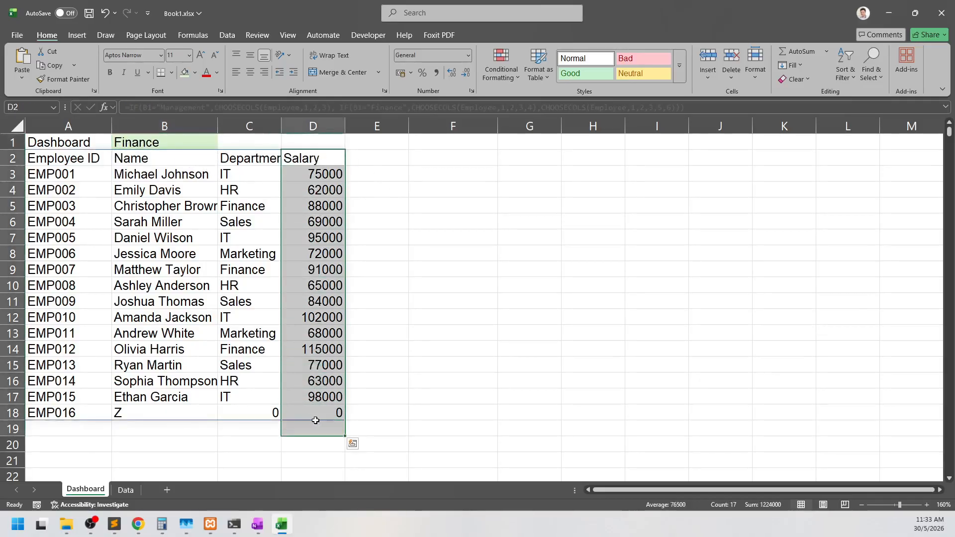
left_click(477, 426)
Choose HR in the B1 dropdown and check the City and Phone columns in the output
left_click(199, 143)
left_click(223, 144)
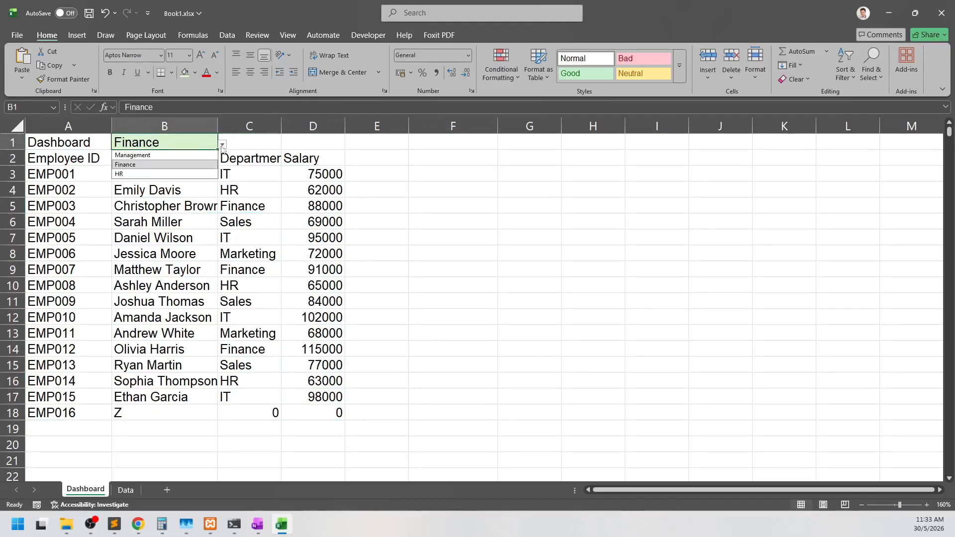
left_click(189, 174)
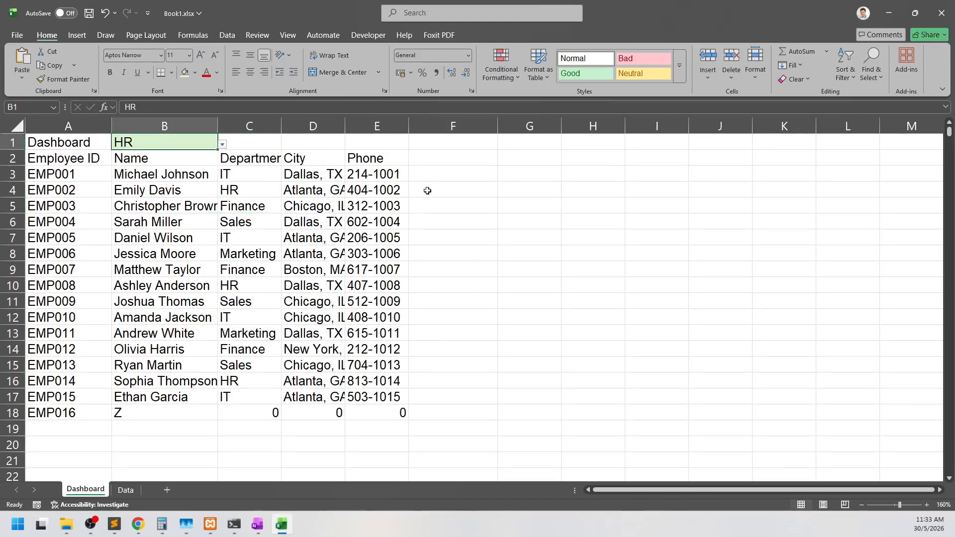
left_click(335, 159)
left_click(466, 191)
Set the B1 dropdown back to Management and open the Data sheet
left_click(215, 145)
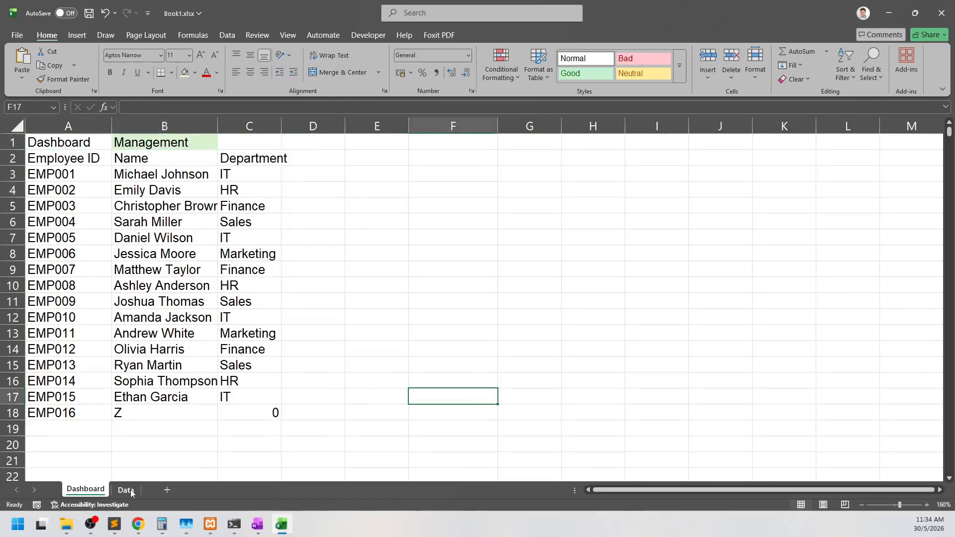
left_click(126, 490)
left_click(652, 388)
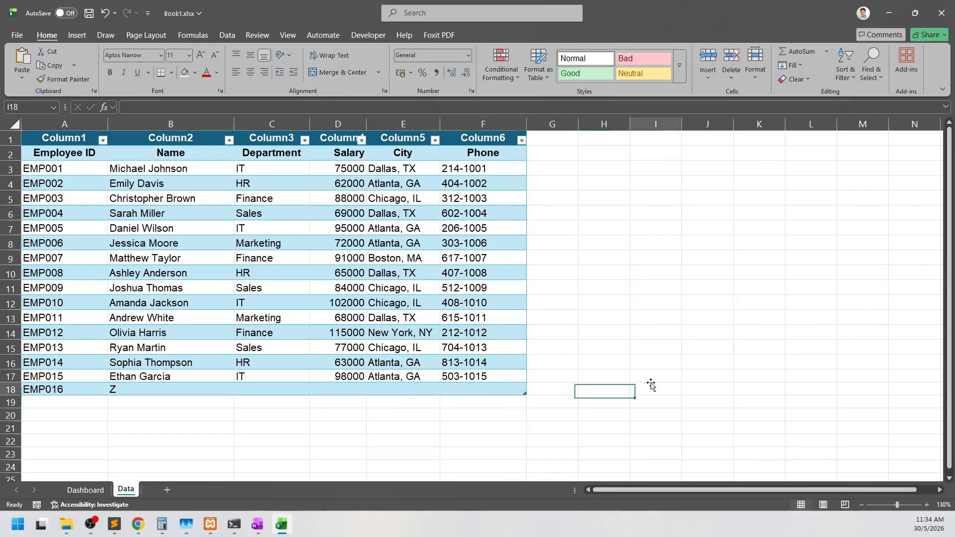
Convert the Employee table on the Data sheet to a normal range
left_click(75, 142)
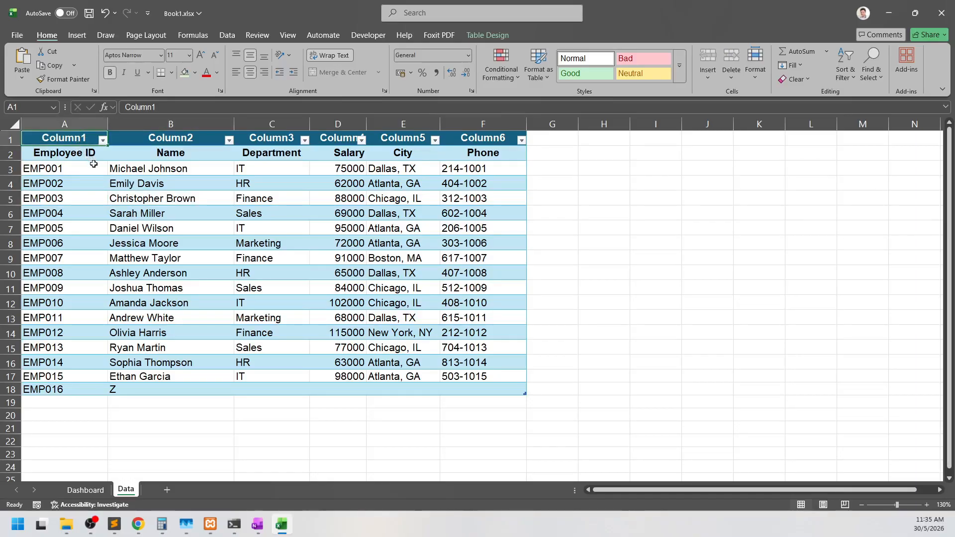
left_click(264, 243)
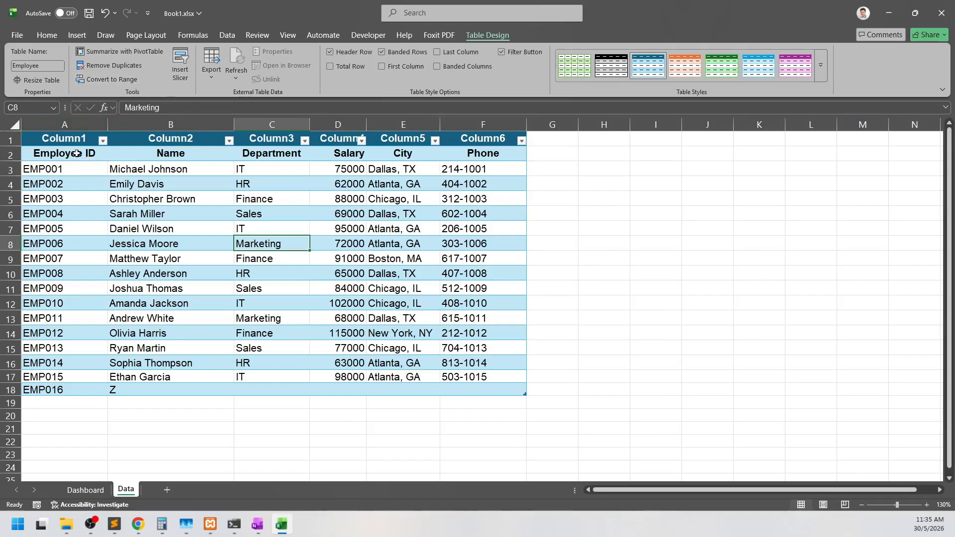
left_click(108, 196)
left_click(79, 172)
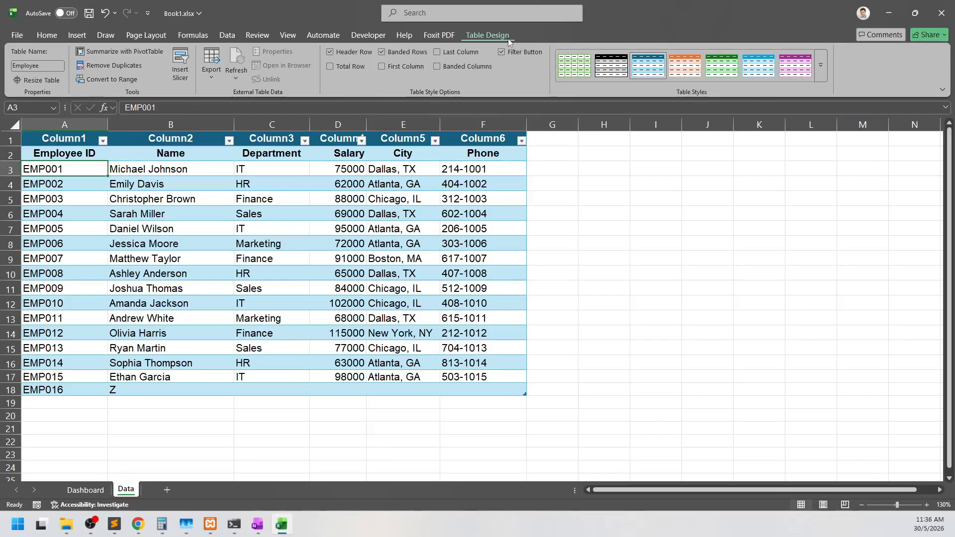
left_click(119, 81)
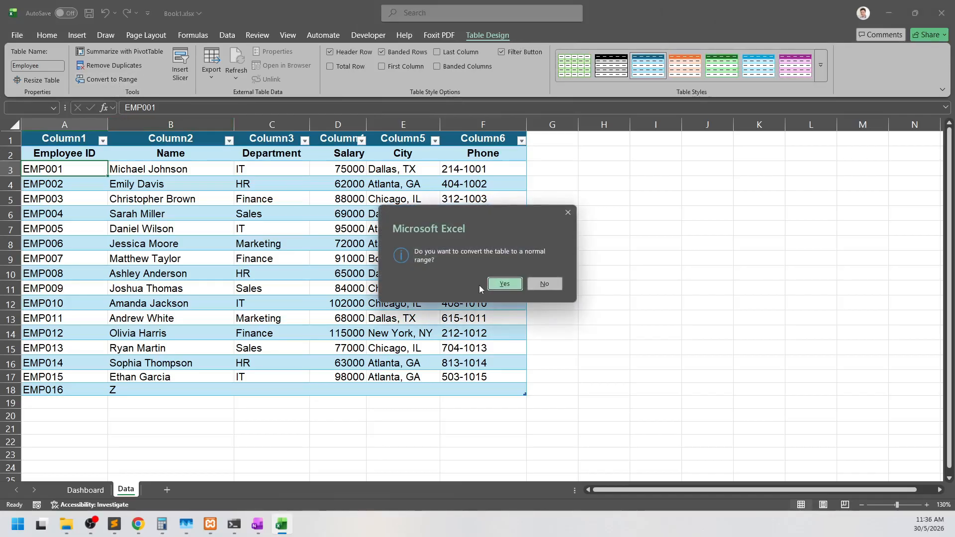
left_click_drag(506, 233, 284, 229)
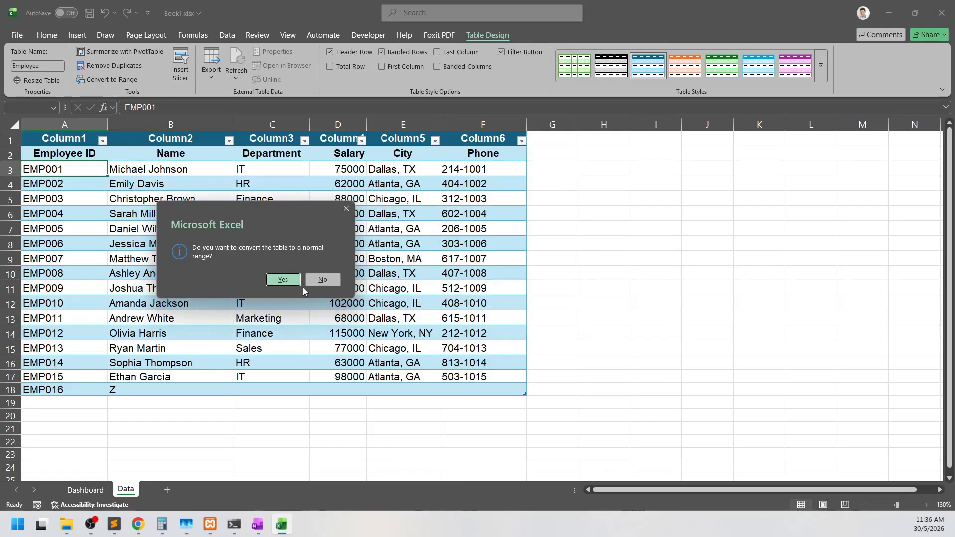
left_click(287, 282)
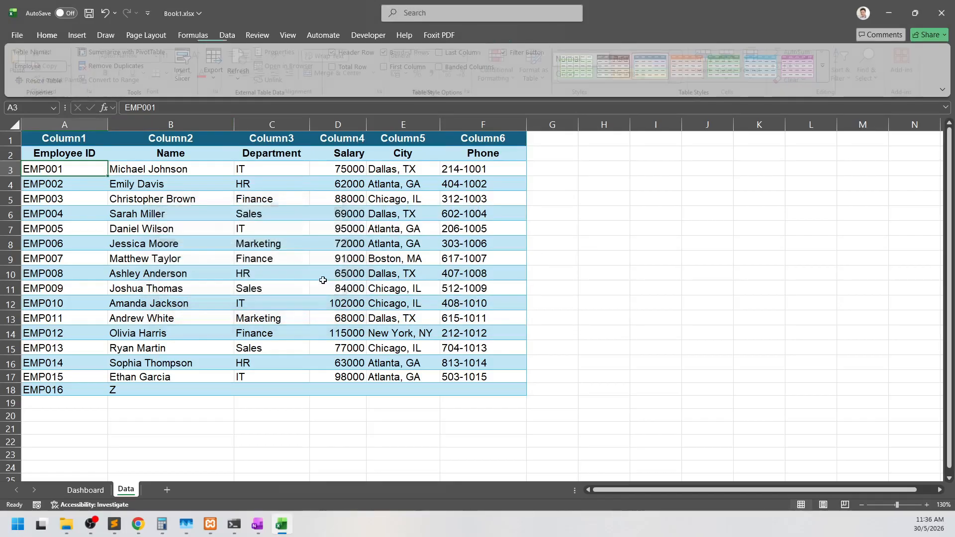
Delete row 1 with the Column1 to Column6 placeholder headers from the Data sheet
left_click(237, 212)
left_click(56, 154)
left_click_drag(56, 154, 433, 350)
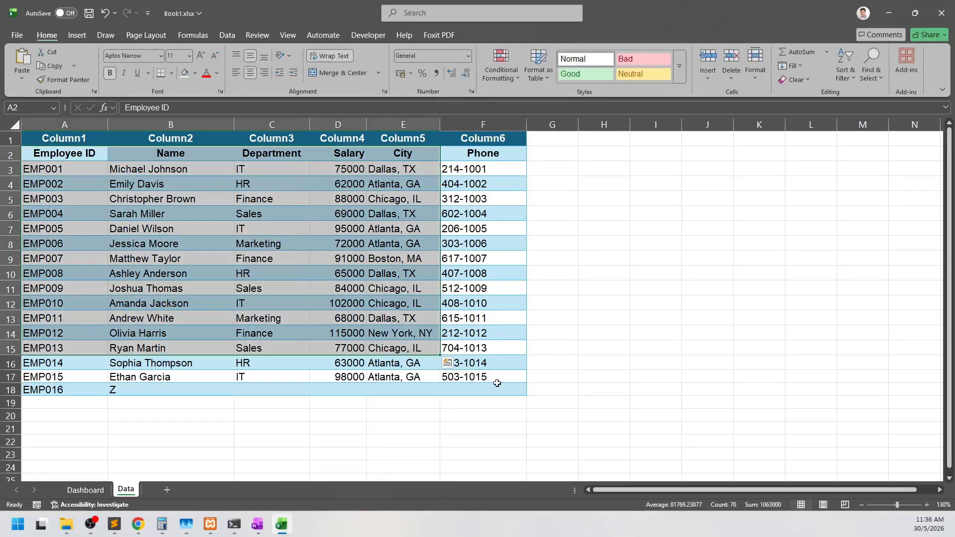
left_click(498, 386)
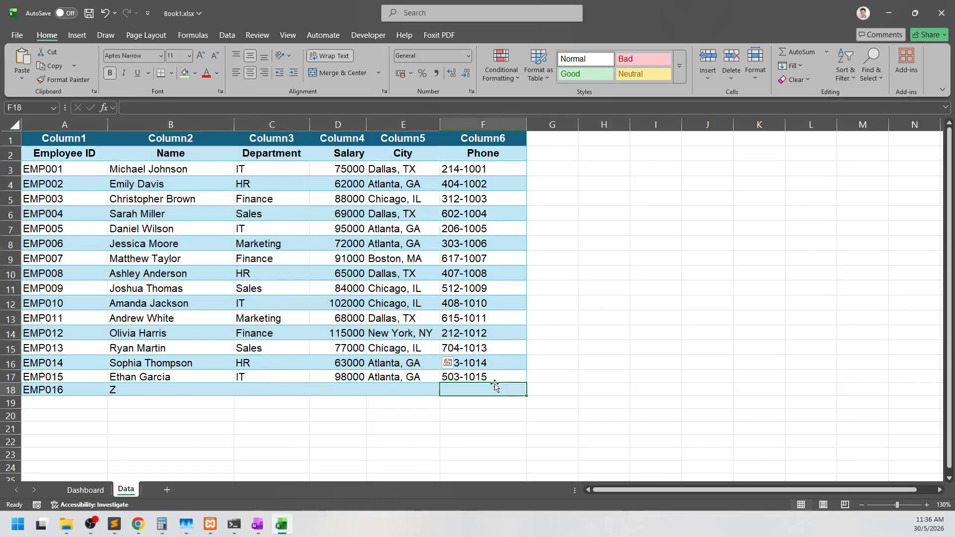
right_click(13, 140)
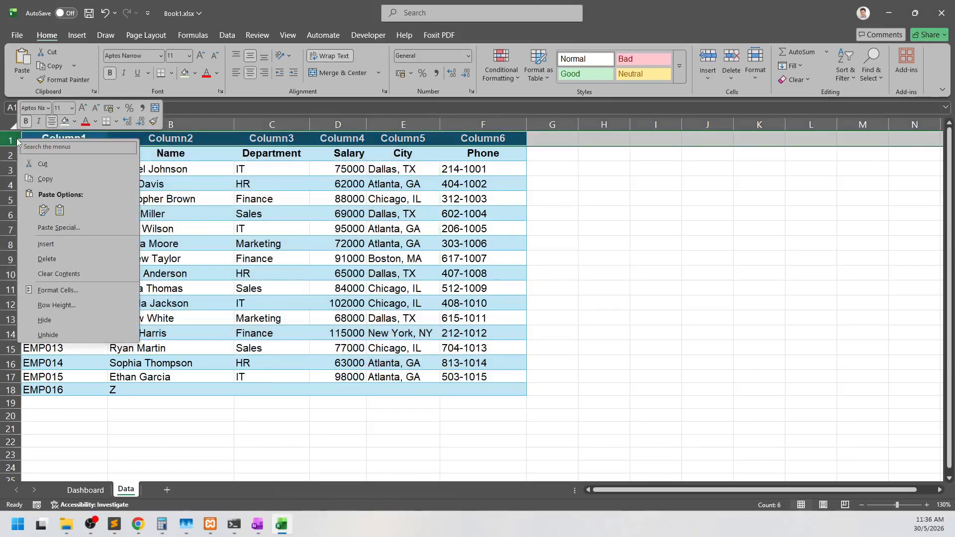
left_click(125, 257)
left_click(388, 213)
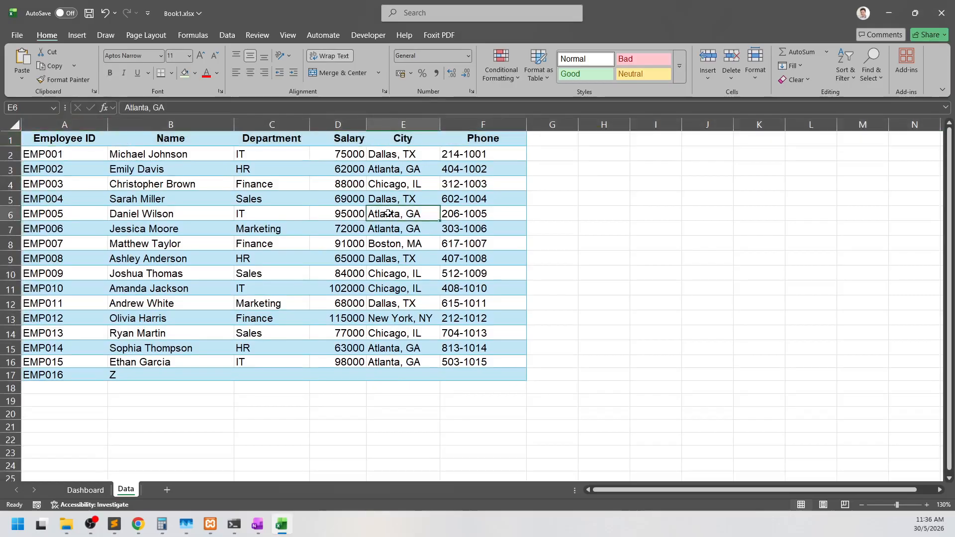
Inspect the Data range references in the Dashboard's A2 formula without changing them, and return to the Data sheet
left_click(85, 490)
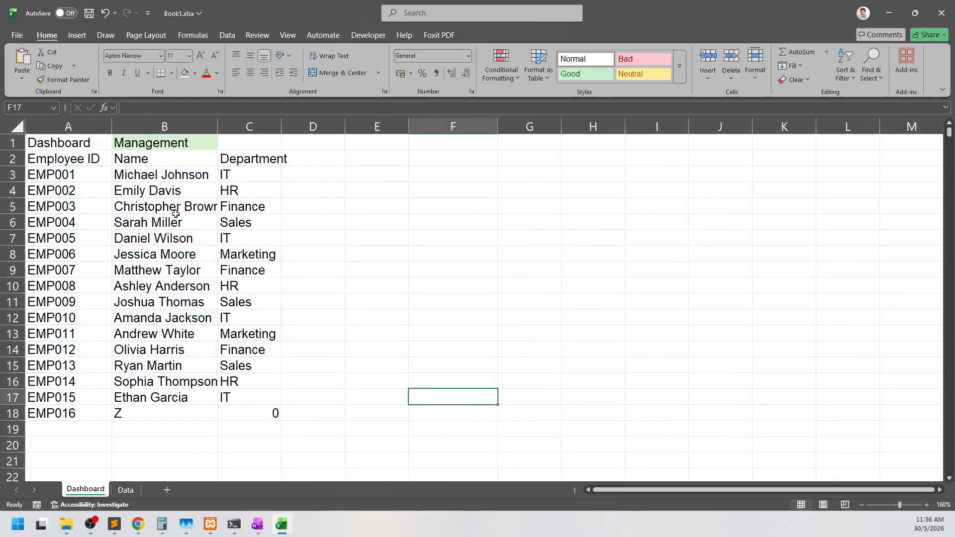
left_click(94, 161)
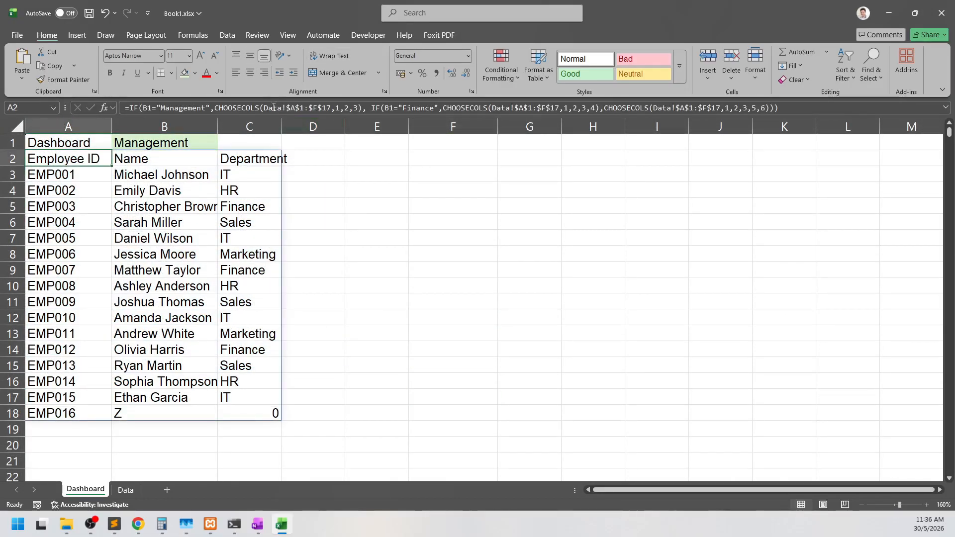
left_click_drag(265, 107, 331, 107)
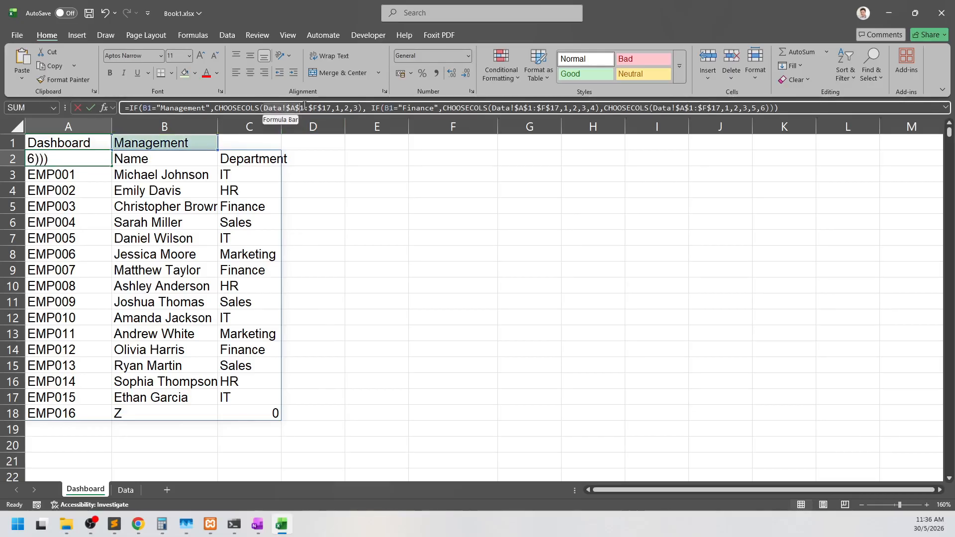
key("Escape")
left_click(126, 490)
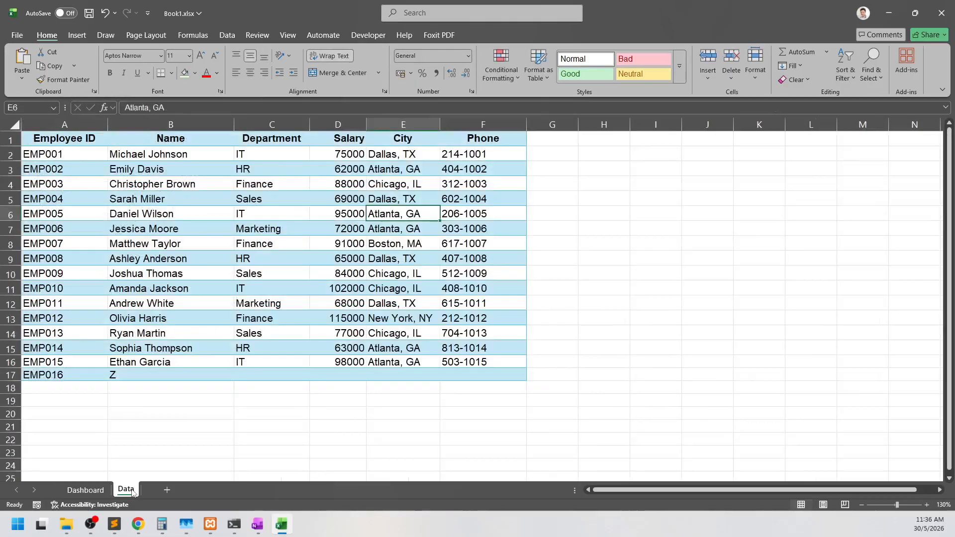
Create a table with headers from A1:F17 on the Data sheet and name it Employee
left_click_drag(83, 134, 491, 374)
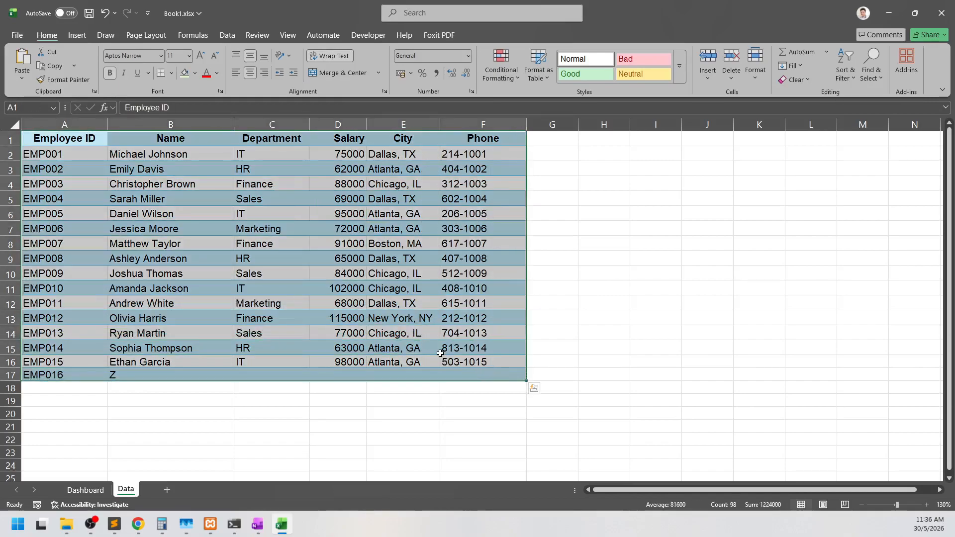
key("ctrl+t")
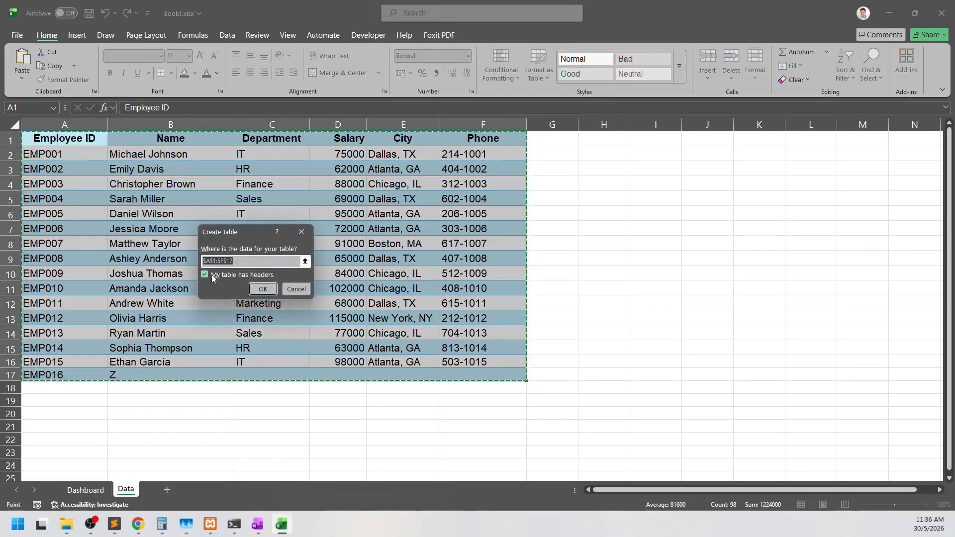
left_click(263, 291)
left_click(38, 65)
type("Employee")
key("Return")
Replace the Data!$A$1:$F$17 references in the Dashboard's A2 formula with the Employee table name
left_click(85, 490)
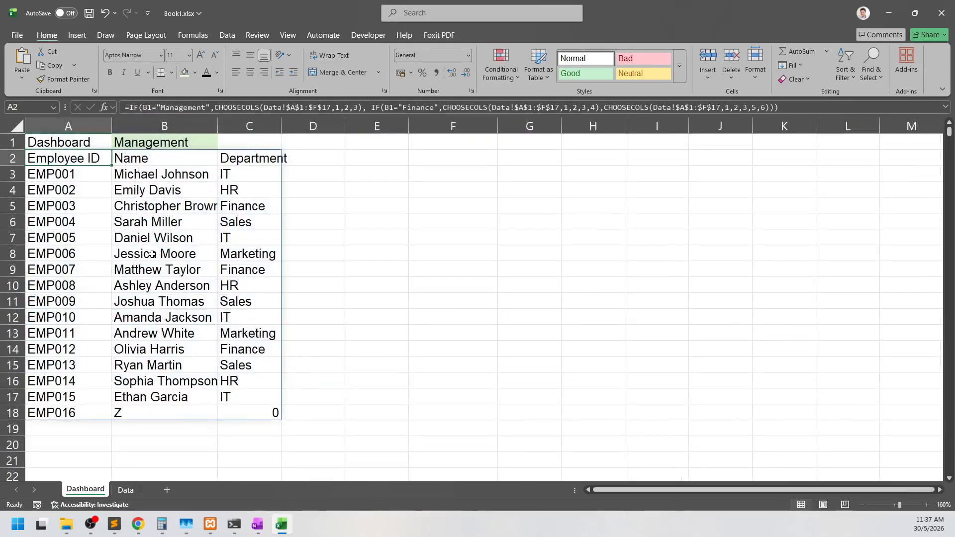
double_click(63, 159)
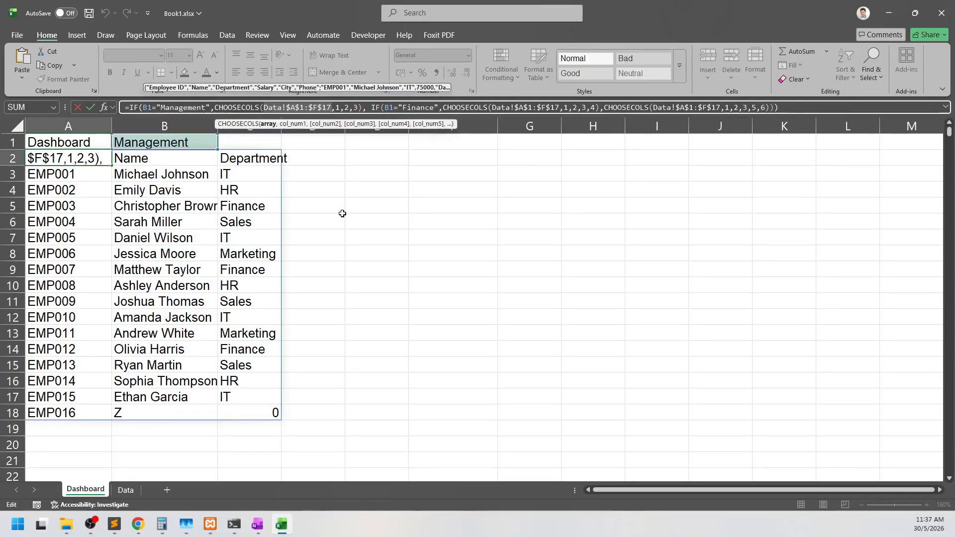
type("Employee")
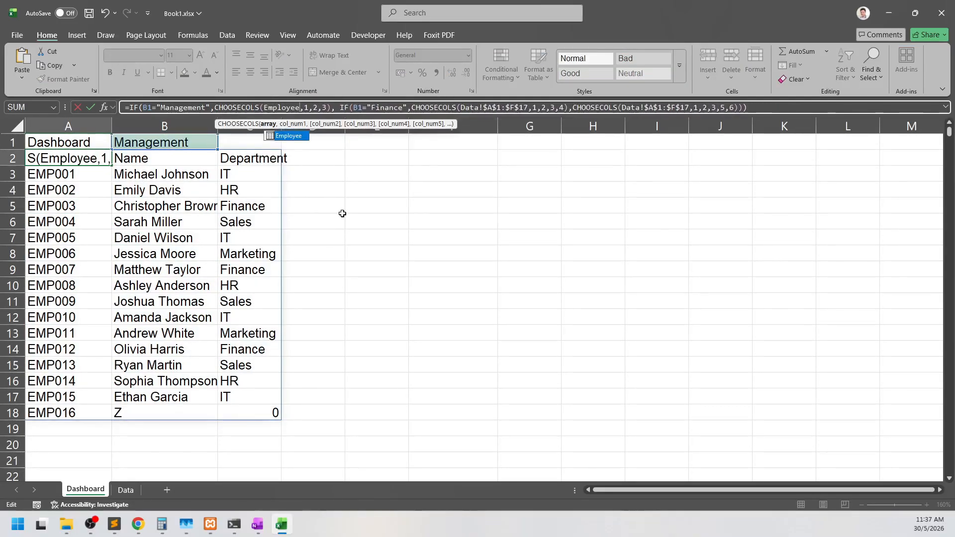
key("Return")
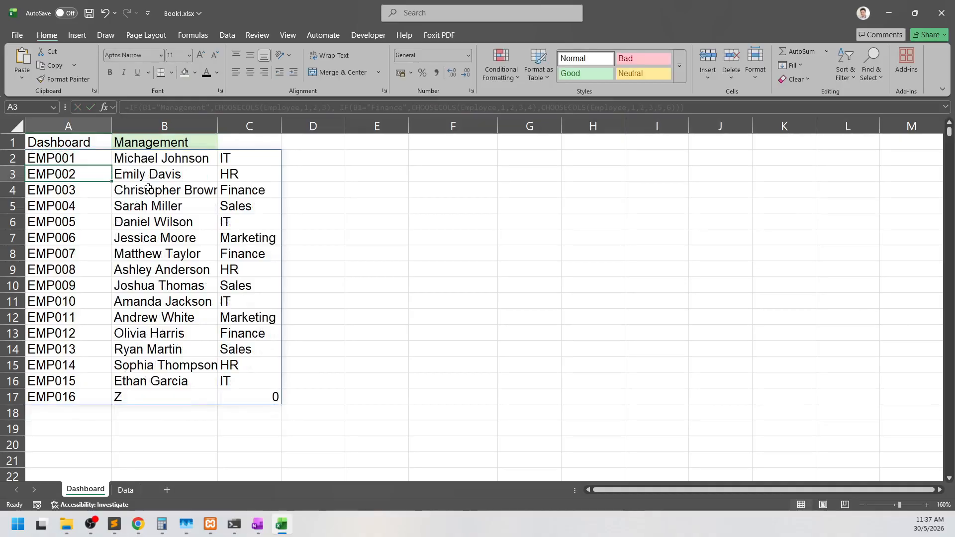
Review the edited formula in A2 and the extent of its spilled output
left_click(81, 156)
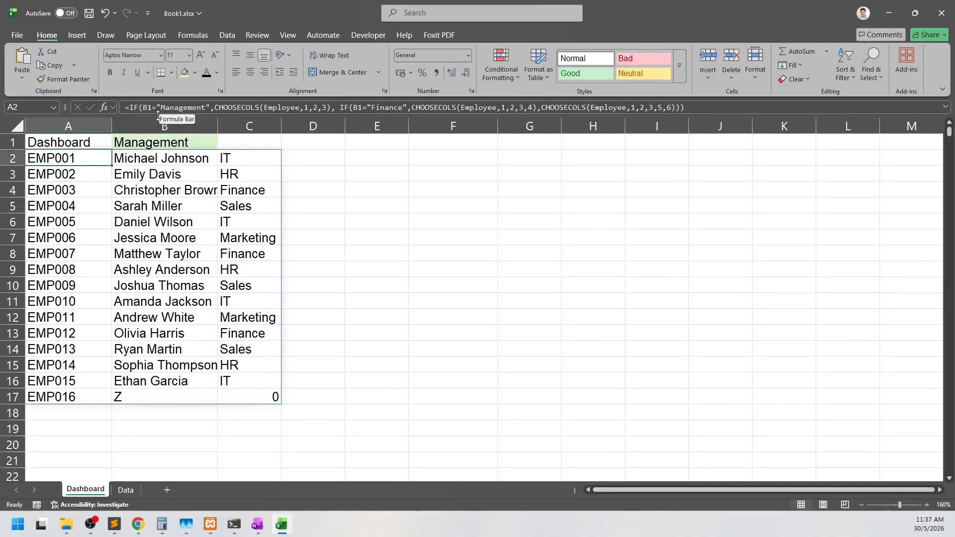
left_click(357, 154)
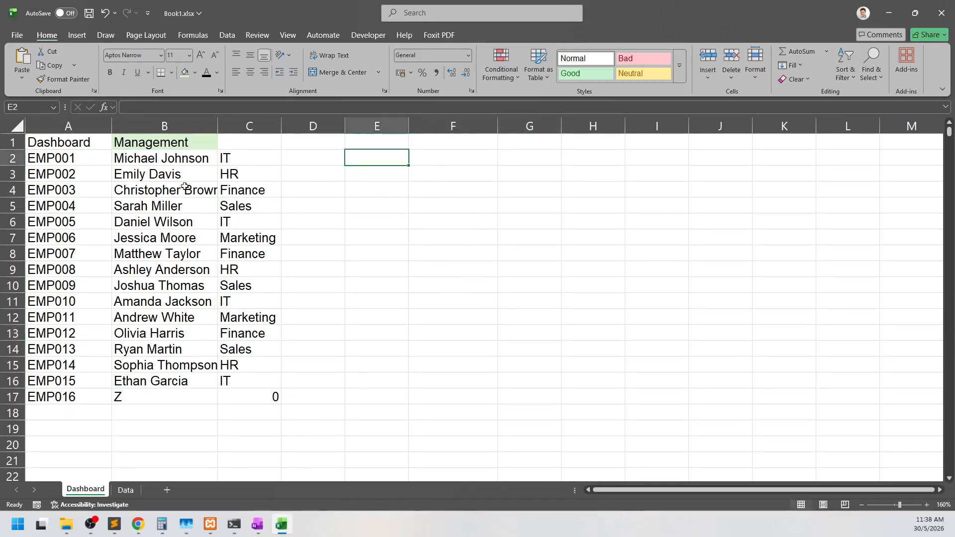
left_click_drag(81, 154, 251, 396)
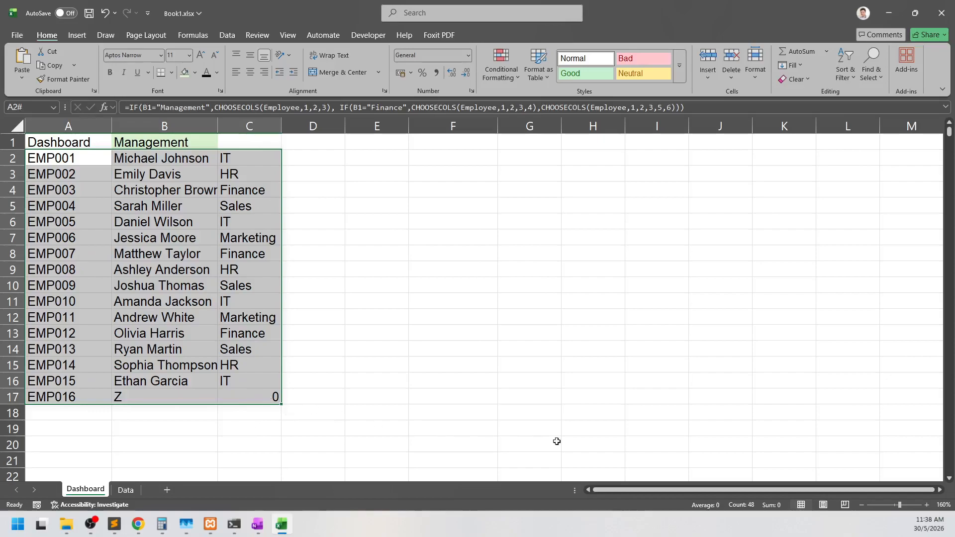
Start a CHOOSECOLS formula in E2 with the Employee table as its array
left_click(358, 160)
type("=")
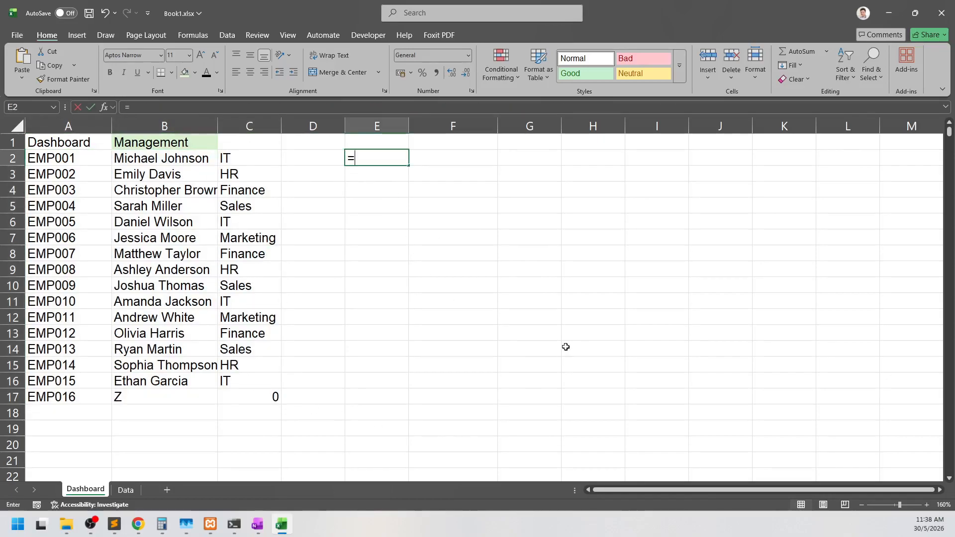
type("choo")
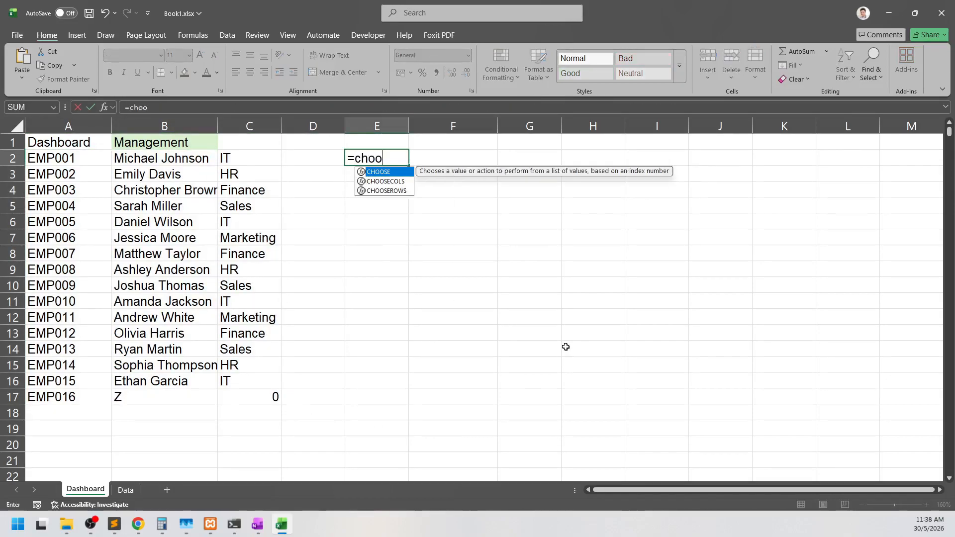
type("sec")
key("Tab")
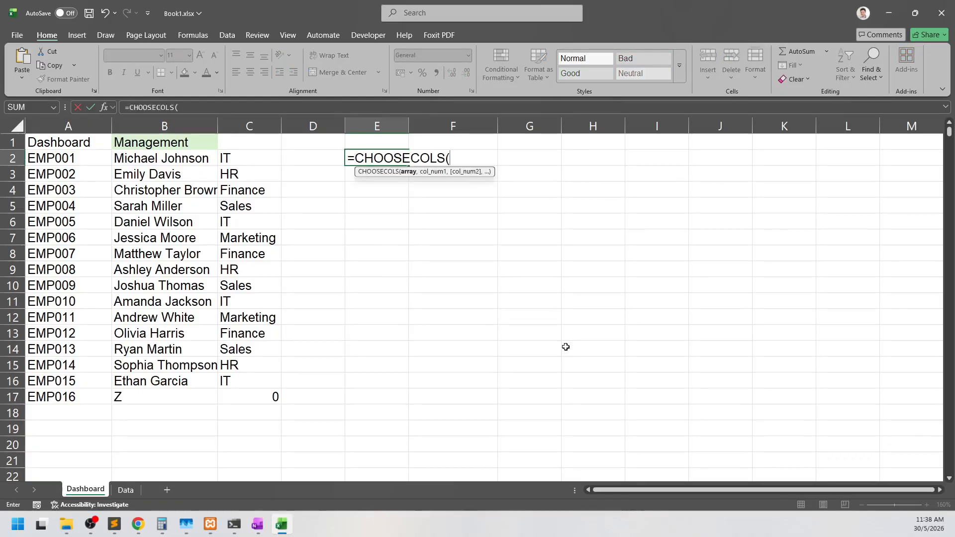
type("Employee")
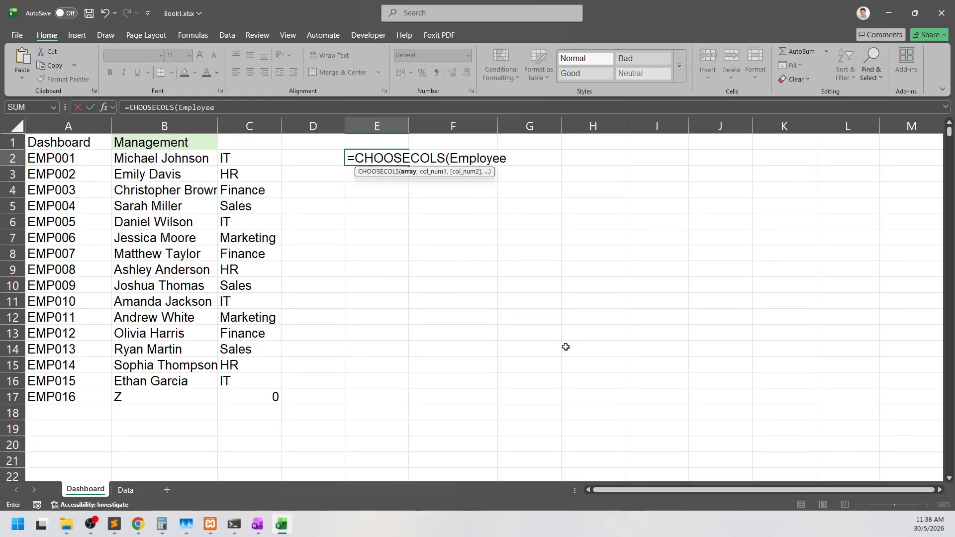
Complete the E2 formula as =CHOOSECOLS(Employee[#Headers],1,2,3) and enter it
type("[")
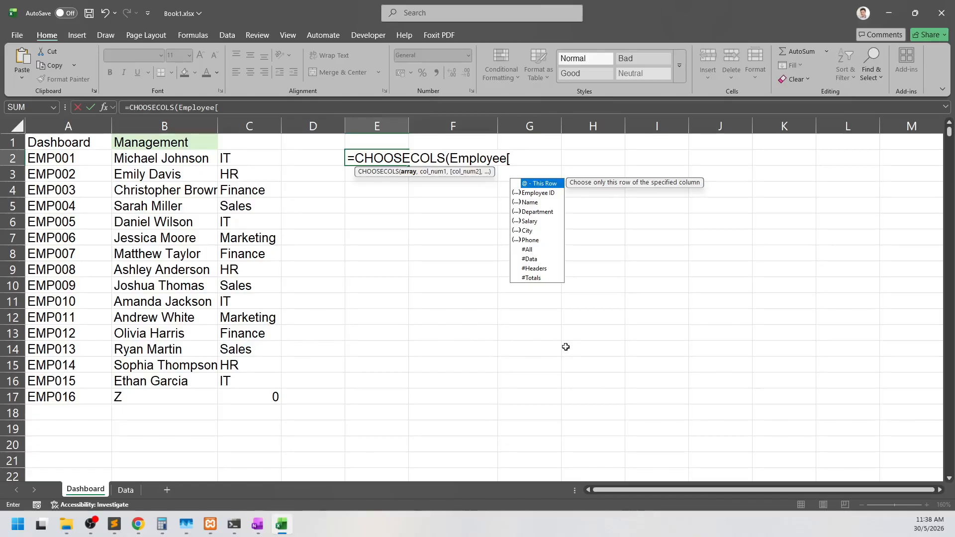
type("#")
key("Down")
key("Down")
key("Return")
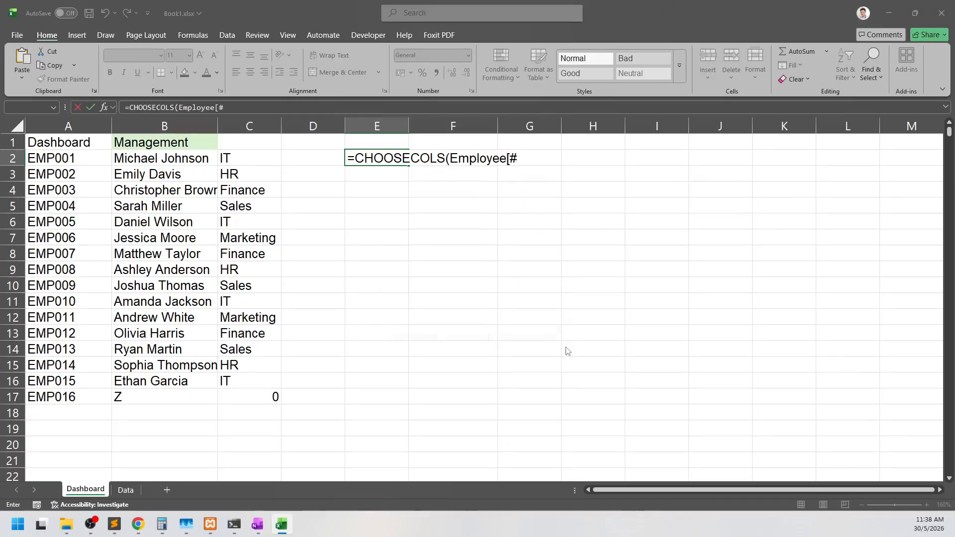
key("Return")
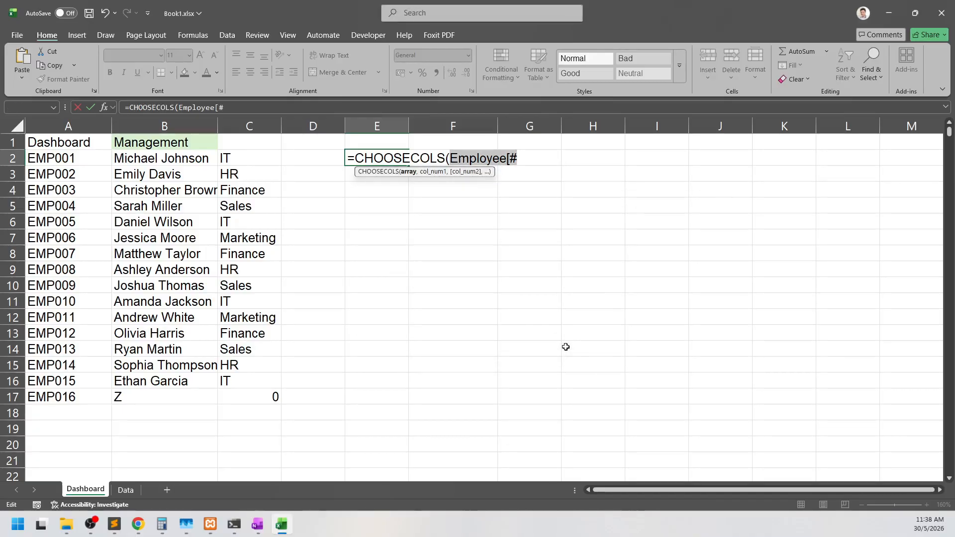
type("H")
type("ea")
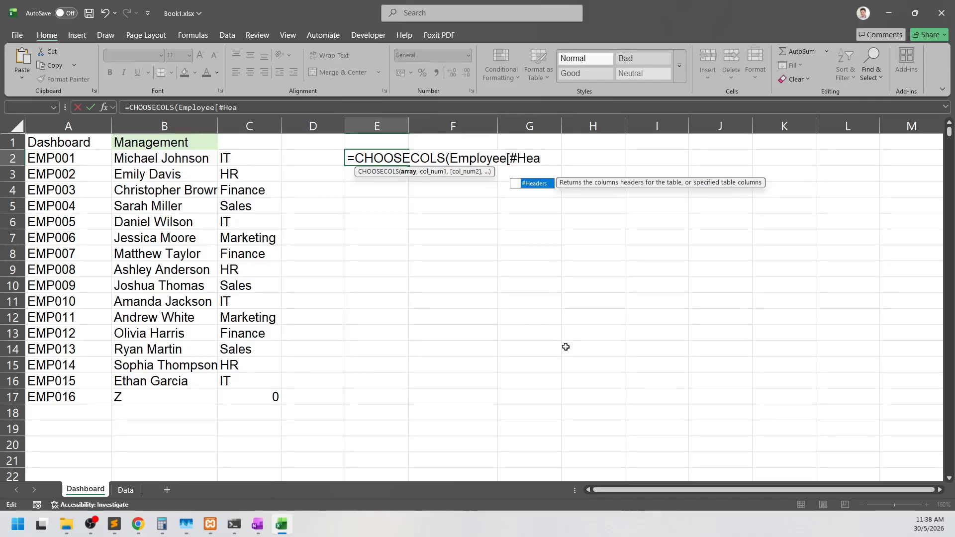
type("ders],1,2,3)")
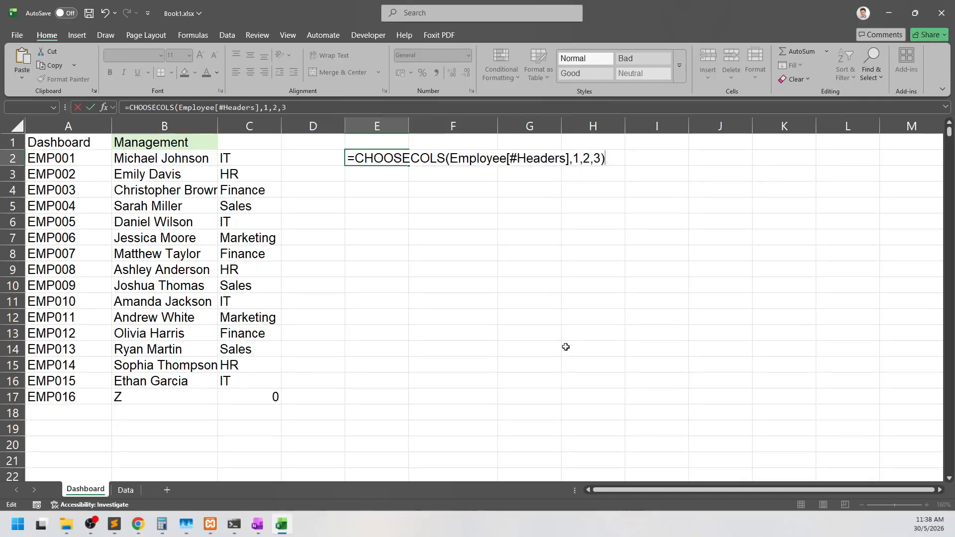
key("Return")
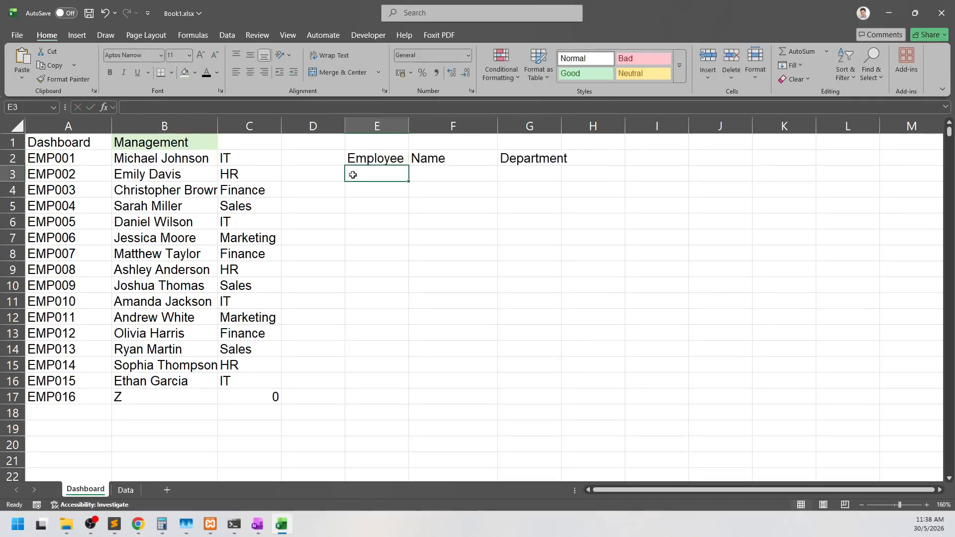
Examine the header output spilled from E2 alongside the nested IF formula in A2
left_click_drag(383, 152, 557, 172)
left_click(656, 236)
left_click_drag(379, 159, 538, 161)
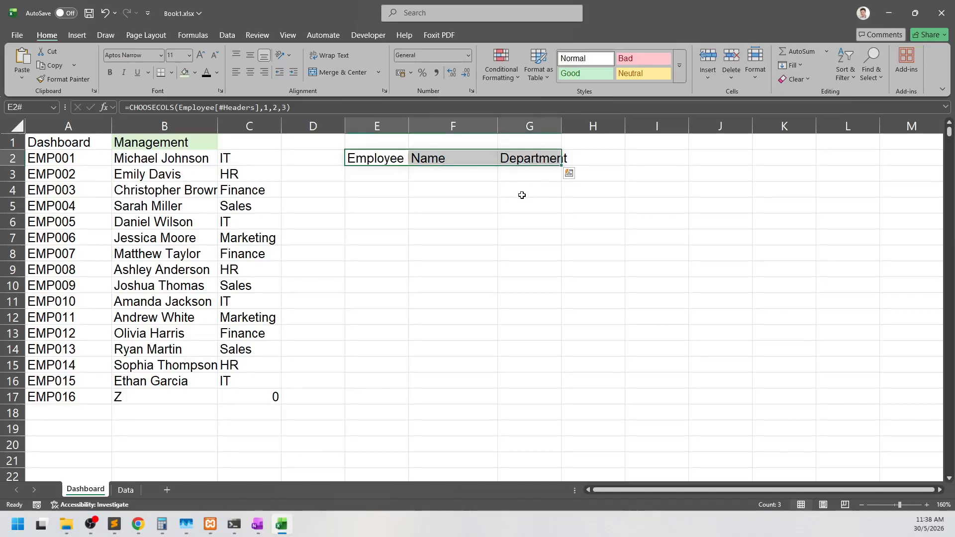
left_click(62, 155)
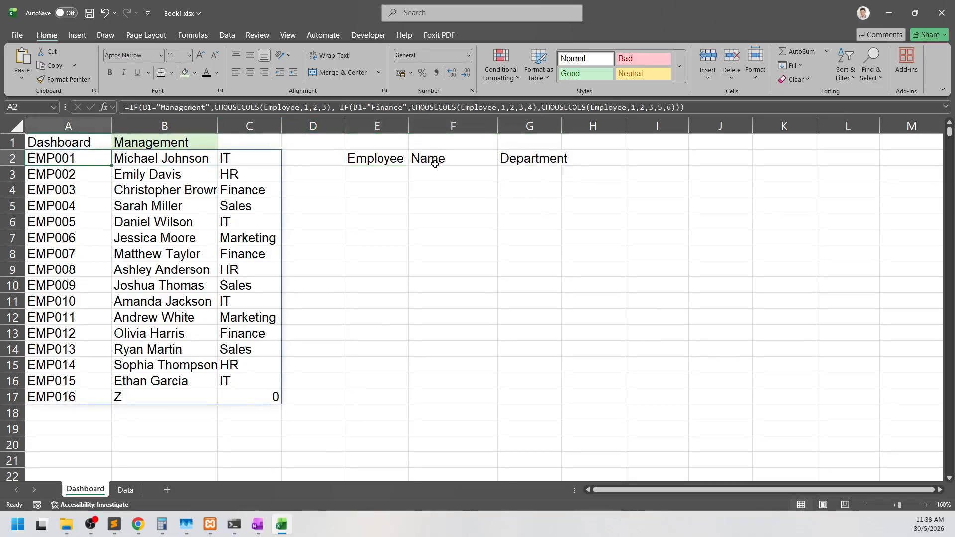
Clear the trial header output from E2:G2 and return to the formula cell A2
left_click_drag(378, 158, 537, 159)
key("Delete")
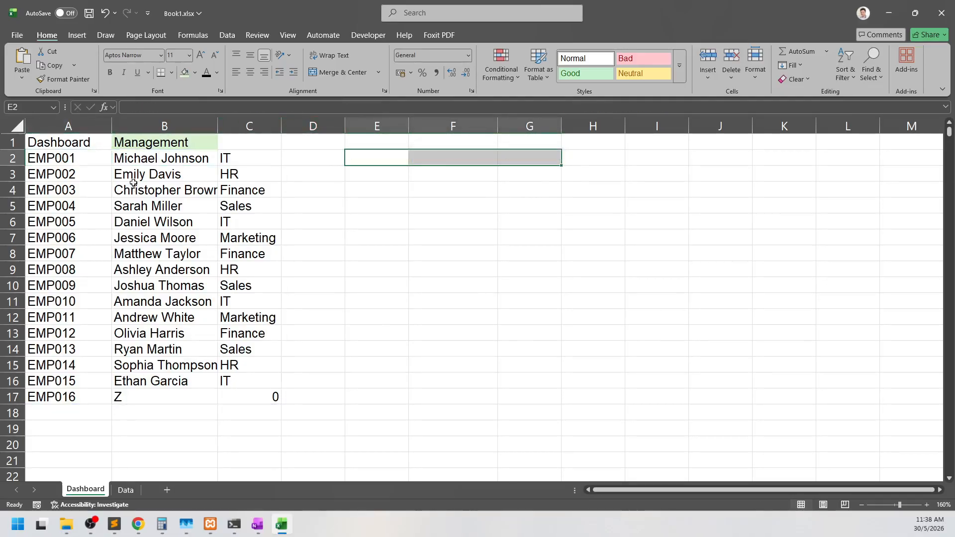
left_click(92, 148)
Switch to Notepad and break the nested IF formula into separate lines for each condition, each branch and the closing parenthesis
key("alt+Tab")
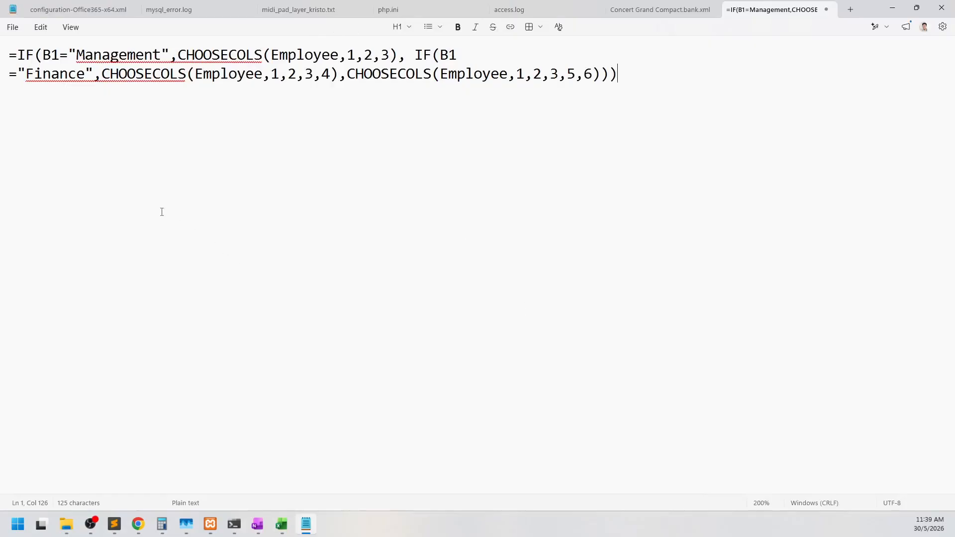
left_click(41, 55)
key("Return")
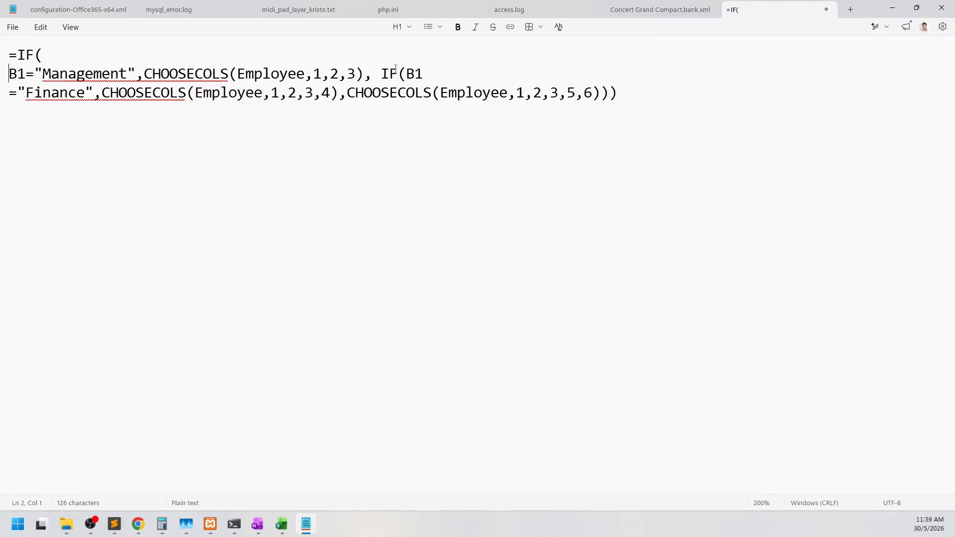
left_click(381, 74)
key("Return")
left_click(390, 93)
key("Return")
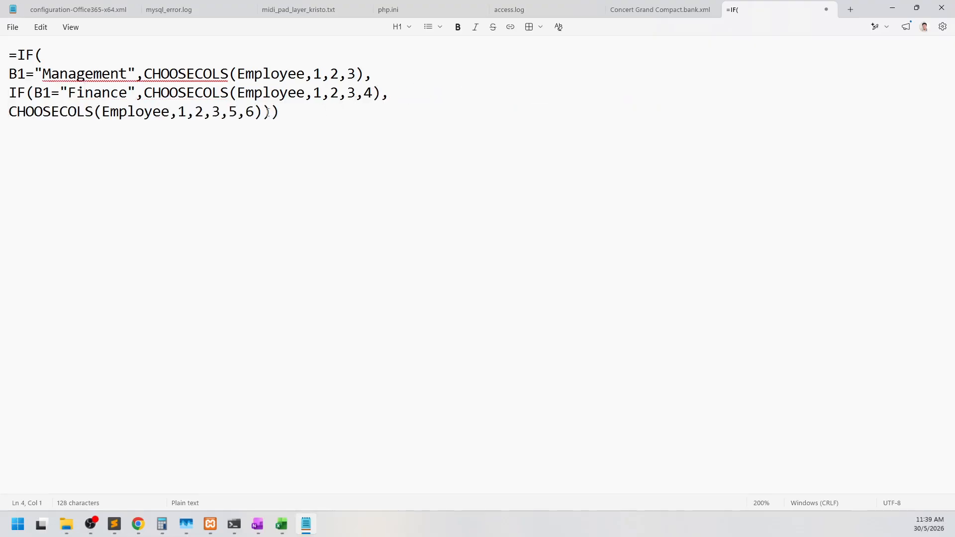
key("Return")
Wrap the Management branch's CHOOSECOLS(Employee,1,2,3) in a VSTACK function
left_click(144, 74)
type("VSTACK(")
type(")")
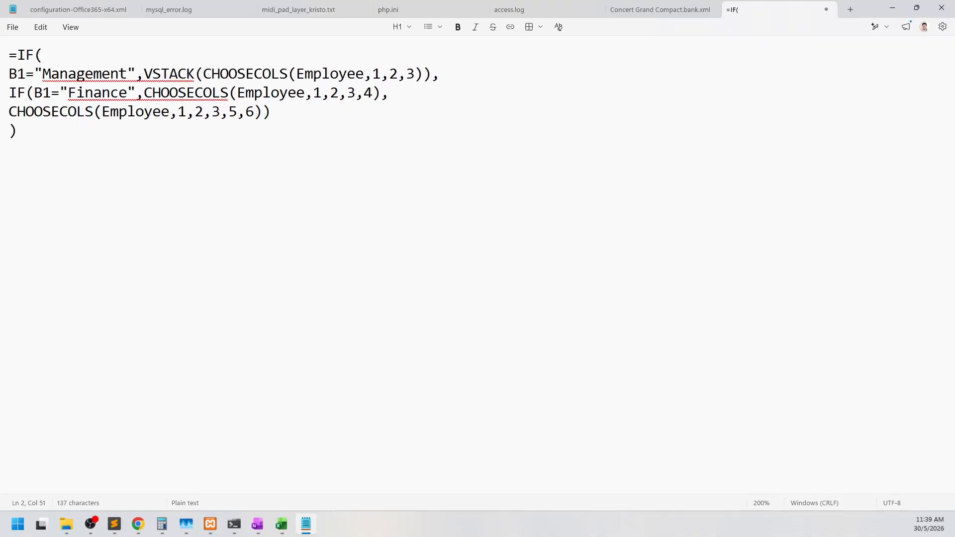
Duplicate CHOOSECOLS(Employee,1,2,3) inside the Management VSTACK as a second argument and change the first copy's array to Employee[#Header]
left_click_drag(203, 73, 422, 82)
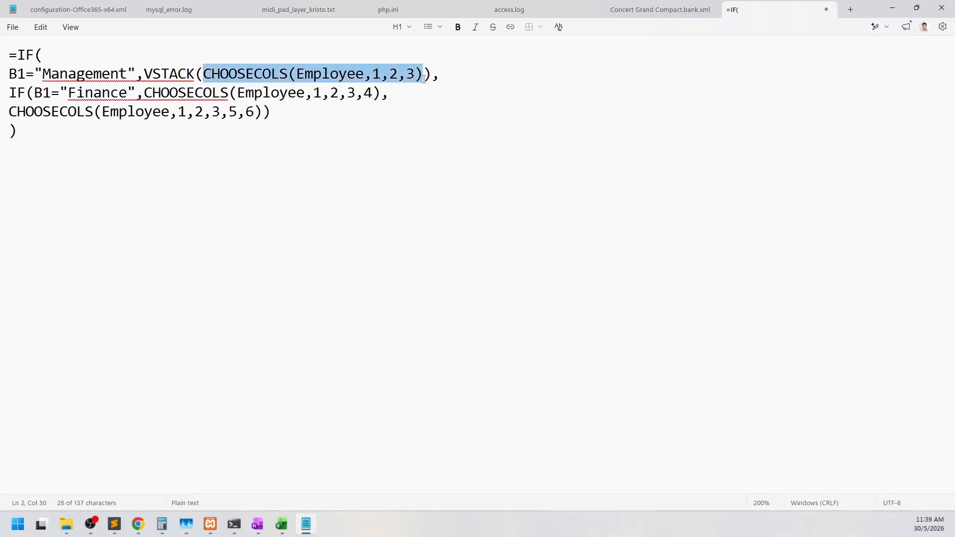
key("ctrl+c")
key("Right")
key("ctrl+v")
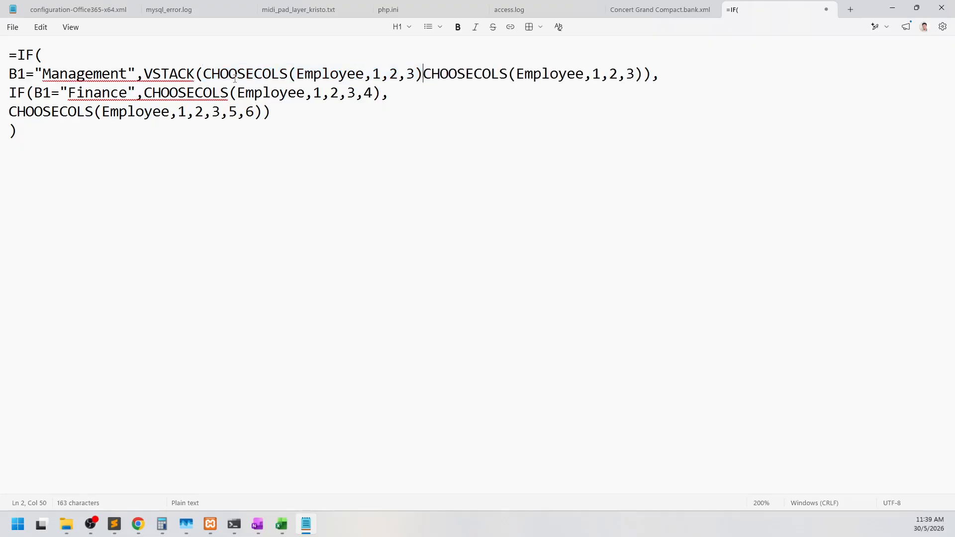
type(",")
left_click(365, 75)
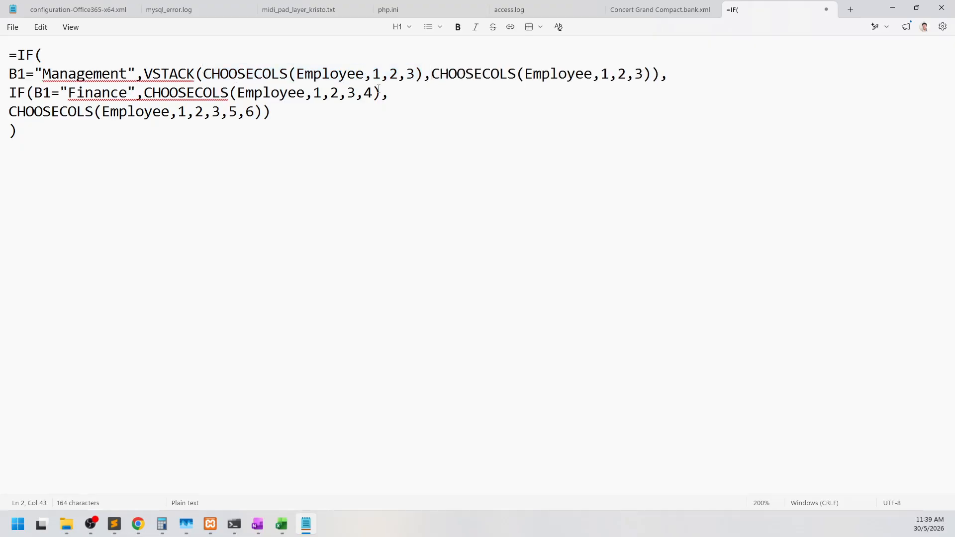
type("[#Header]")
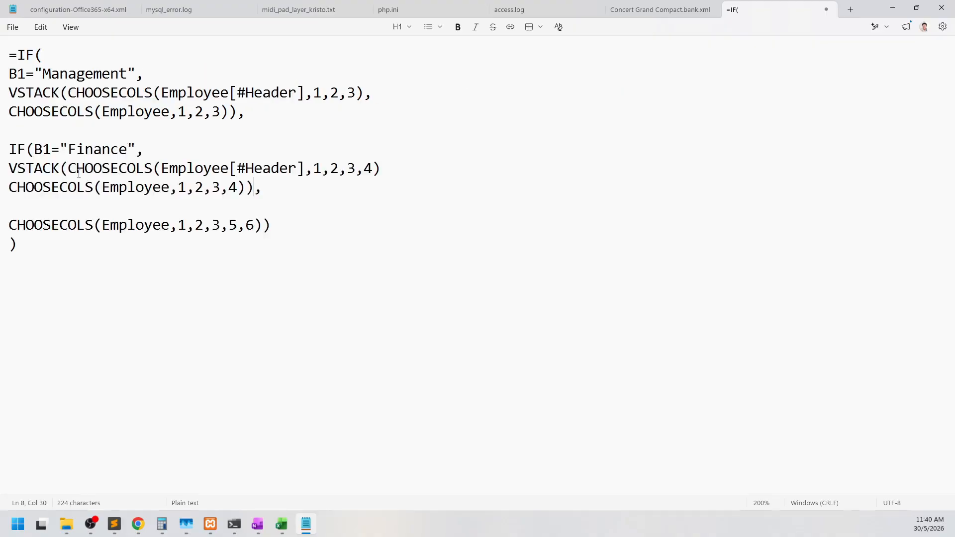
Wrap the final branch in VSTACK, stacking CHOOSECOLS(Employee[#Header],1,2,3,5,6) above CHOOSECOLS(Employee,1,2,3,5,6)
left_click_drag(69, 170, 9, 170)
key("ctrl+c")
left_click(91, 203)
key("Return")
key("ctrl+v")
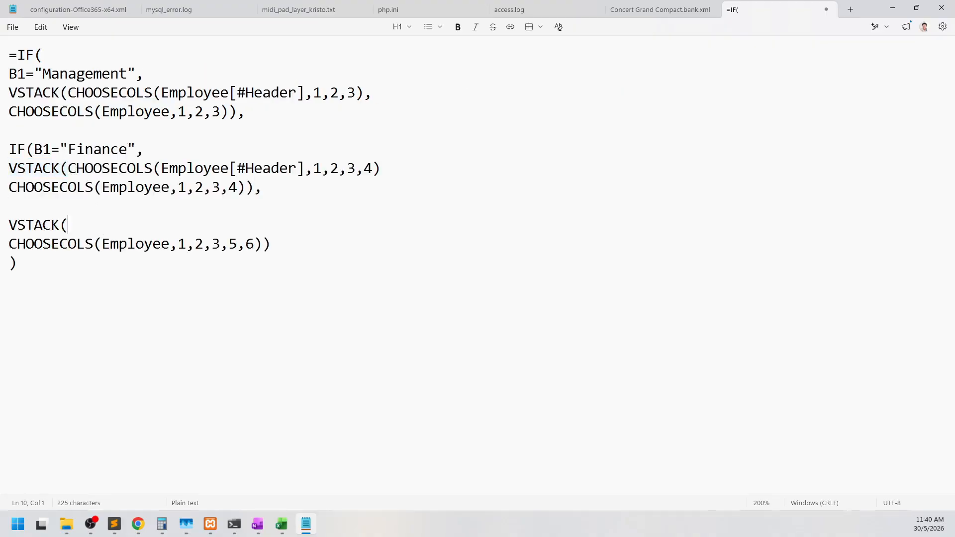
left_click_drag(279, 247, 16, 244)
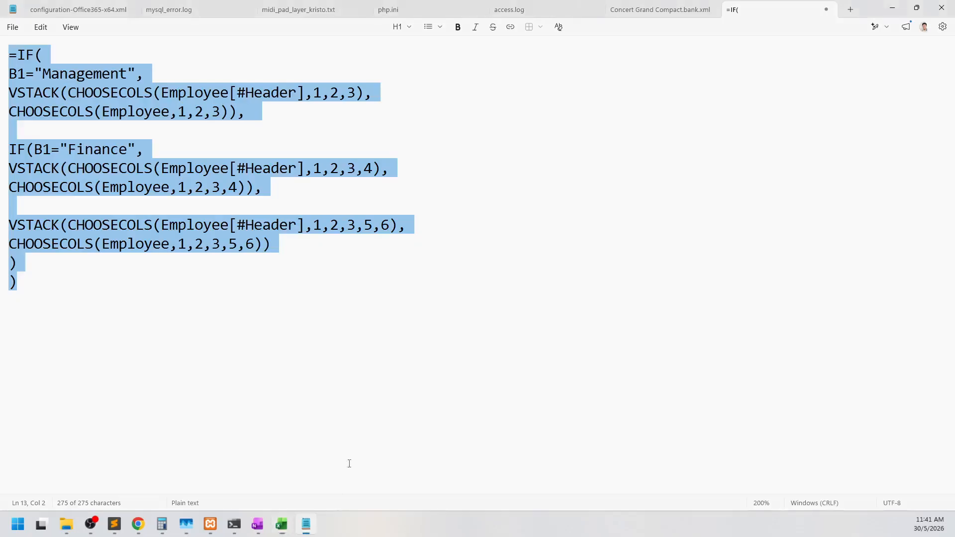
Correct [#Header] to [#Headers] in all three VSTACK branches of the formula
key("Up")
left_click(297, 93)
type("s")
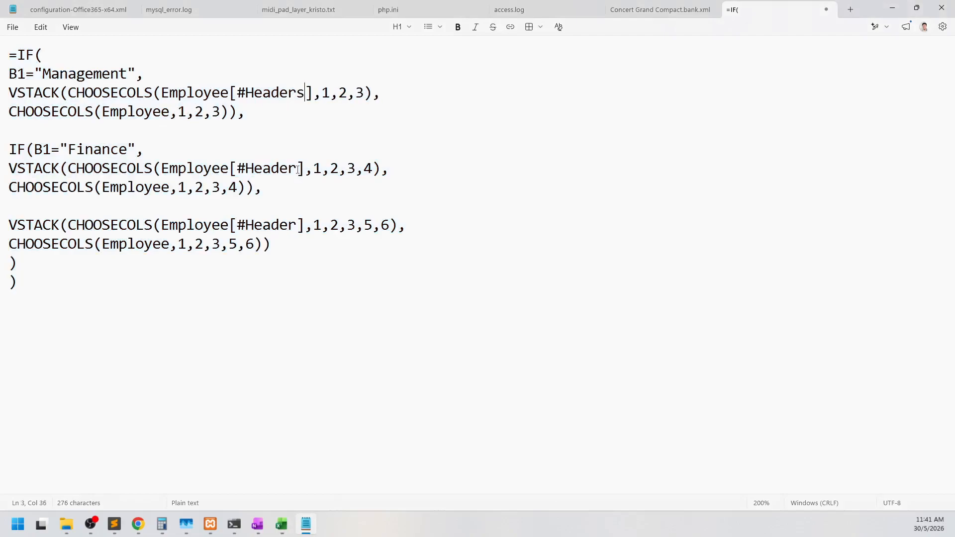
left_click(297, 168)
type("s")
left_click(296, 224)
type("s")
Copy the whole formula, switch to Excel and enter it in A2 of the Dashboard sheet
key("ctrl+a")
left_click(286, 518)
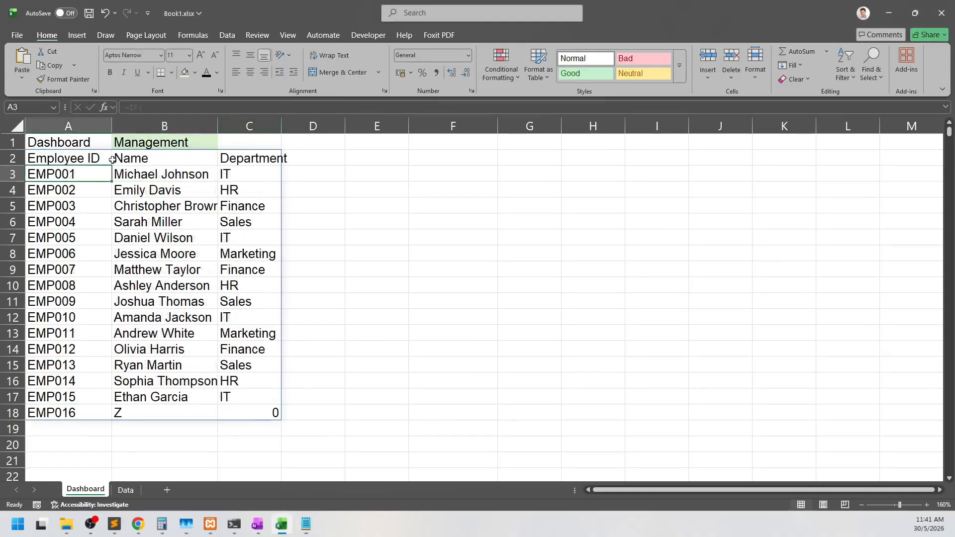
key("Up")
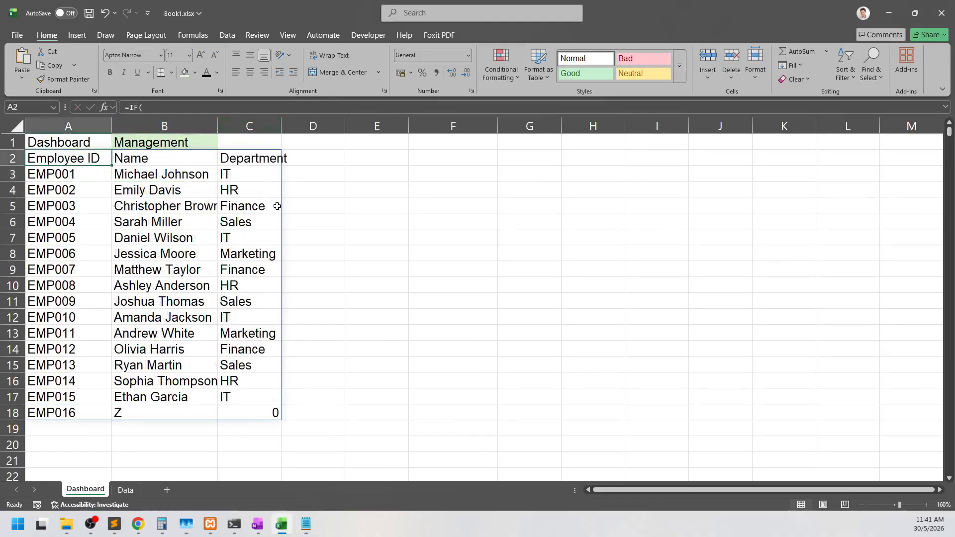
Review the full multi-line VSTACK formula in A2 and the headers and rows spilled from it
left_click_drag(384, 116, 384, 249)
scroll(277, 368, "down", 1)
scroll(286, 368, "up", 1)
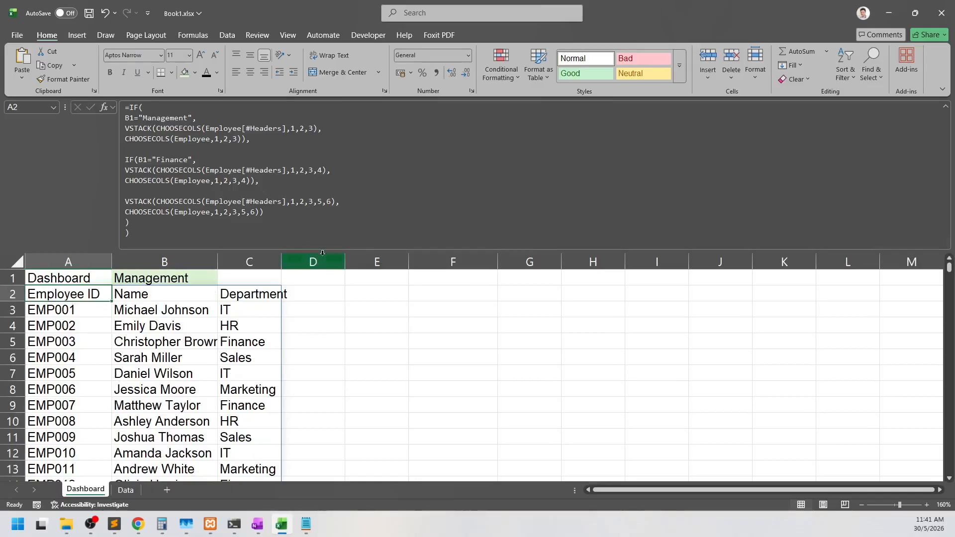
key("ctrl+shift+u")
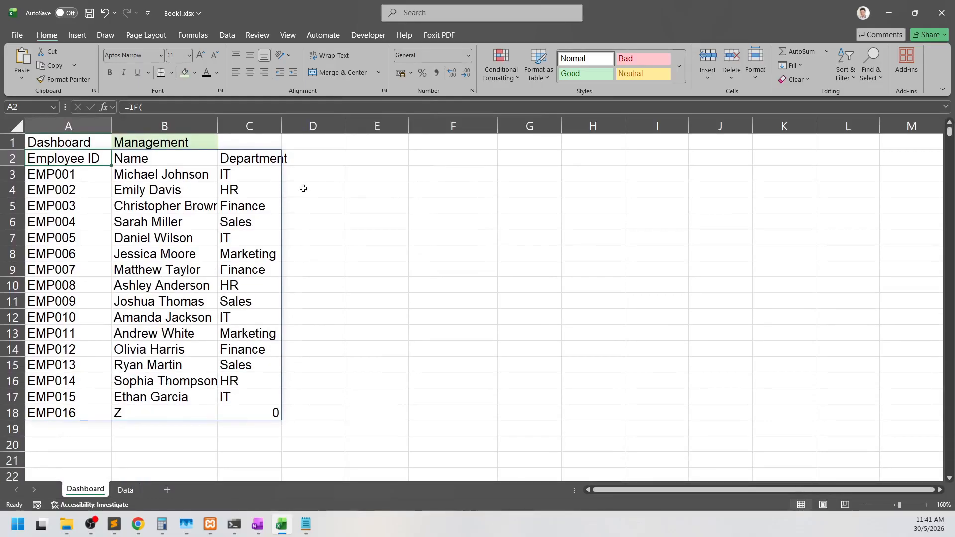
left_click(348, 153)
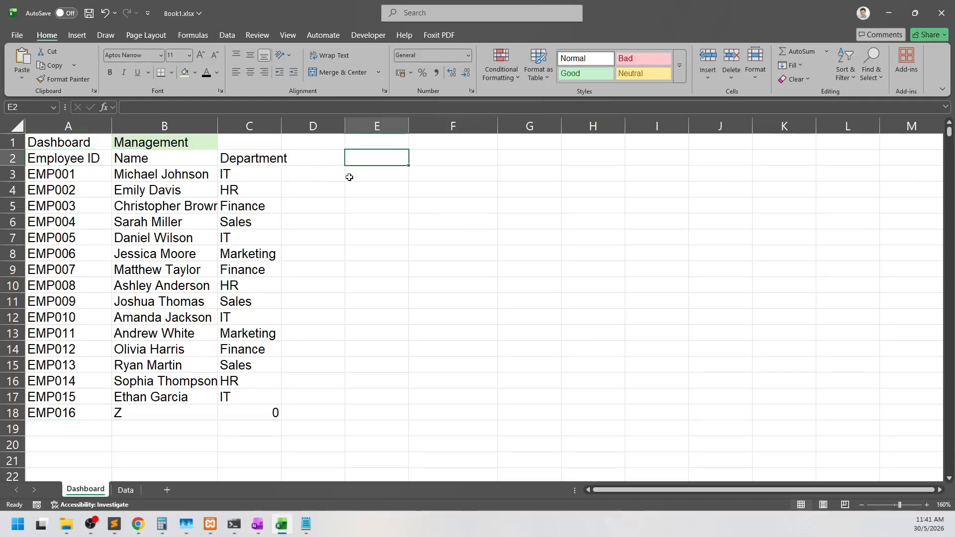
left_click(99, 159)
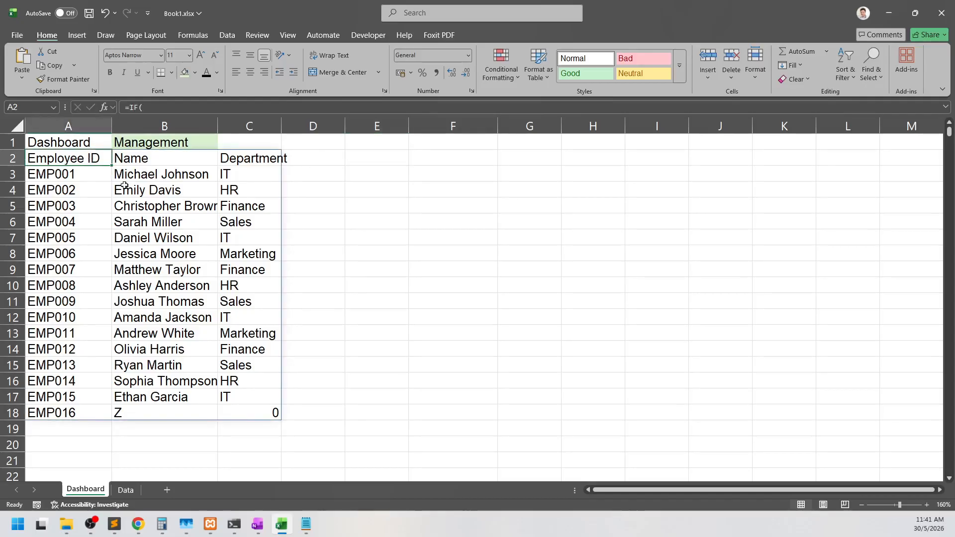
left_click(89, 175)
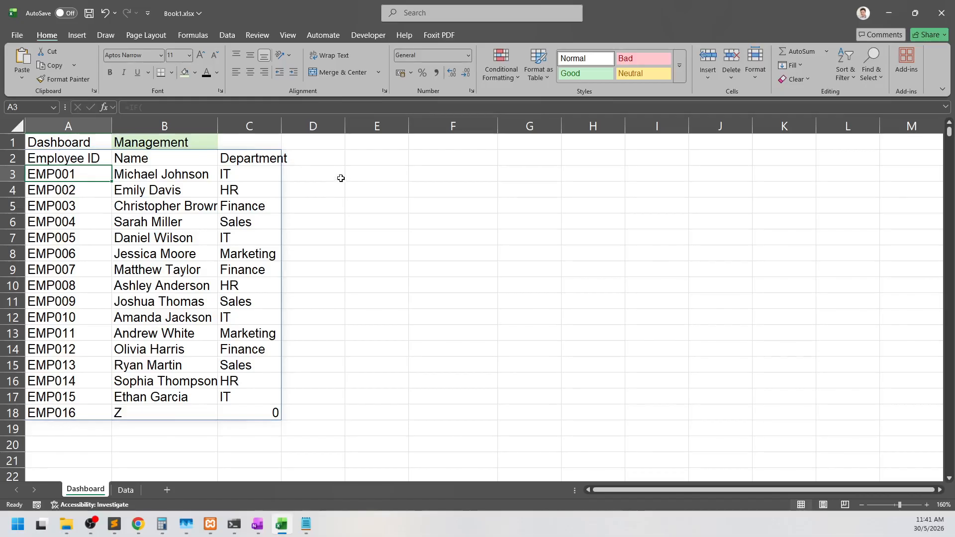
Enter the label "Last 3 employees" in E2
left_click(366, 162)
type("La")
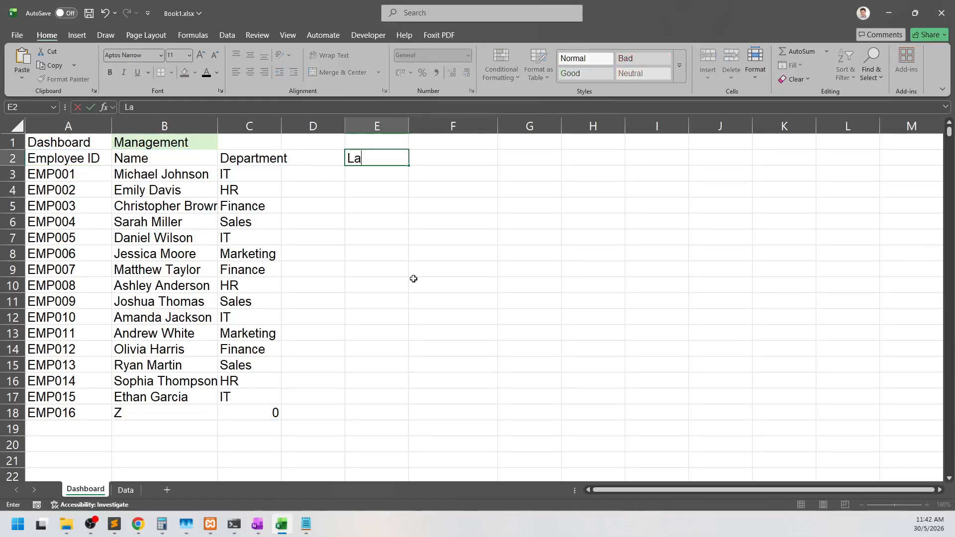
type("st 3 employees")
key("Return")
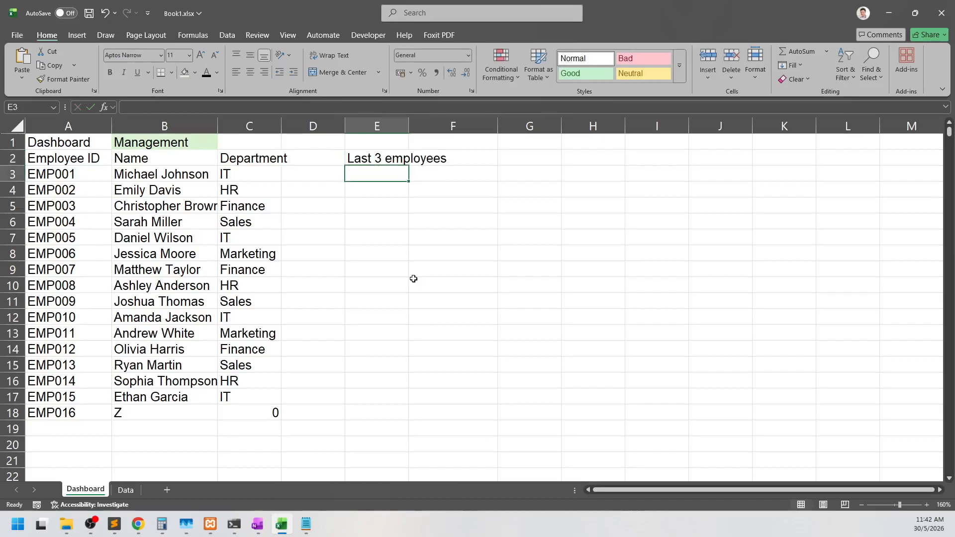
Enter =CHOOSEROWS(Employee,-1,-2,-3) in E3 to return the last three employee rows
type("=cjp")
key("BackSpace")
key("BackSpace")
type("hoose")
key("Tab")
key("BackSpace")
type("r")
key("Tab")
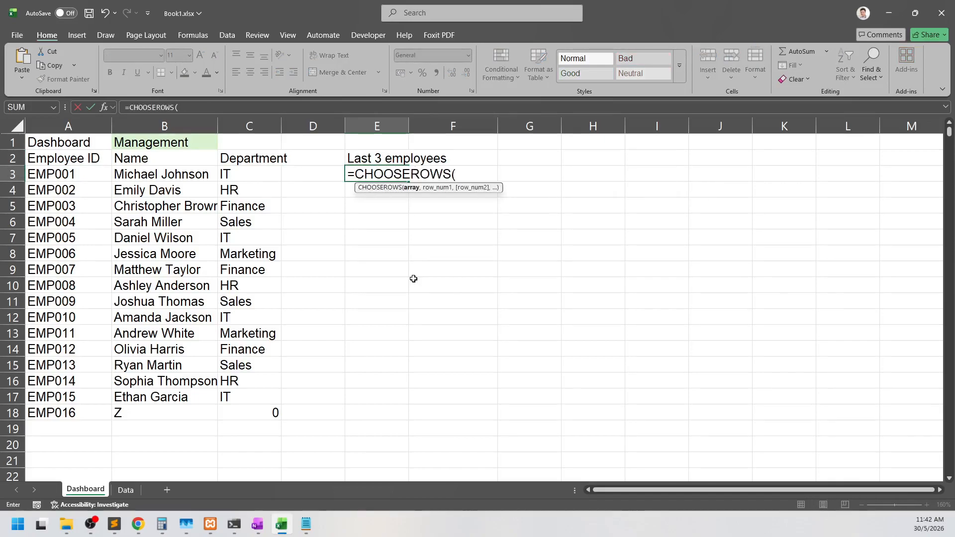
type("Employee,")
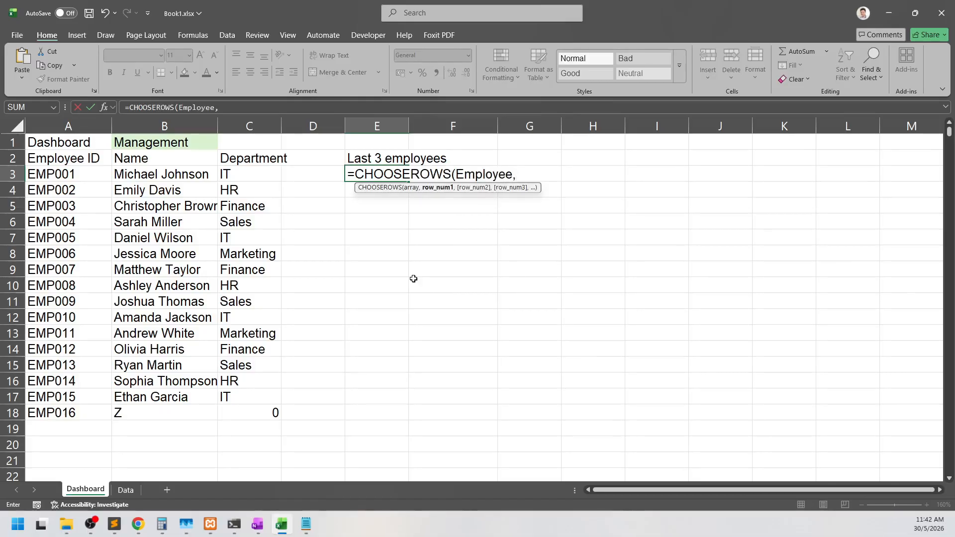
type("-1,")
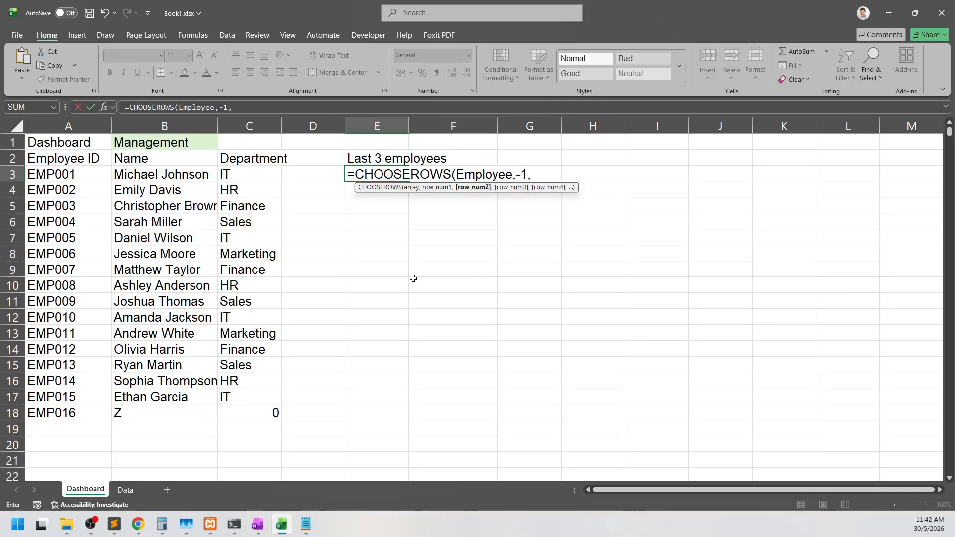
type("-2,-3)")
key("Return")
key("Up")
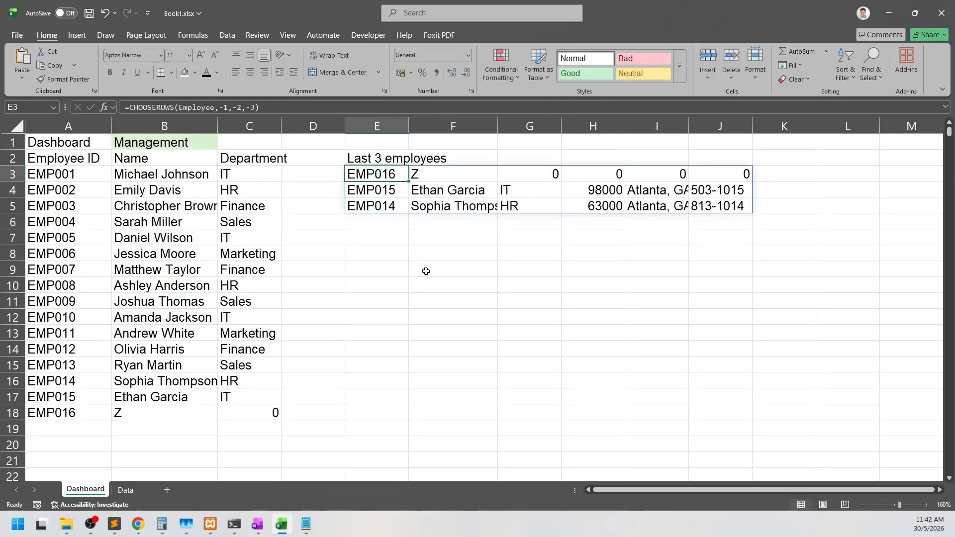
Examine the employee rows spilled from E3 across E3:J5
left_click(477, 278)
left_click_drag(378, 174, 726, 205)
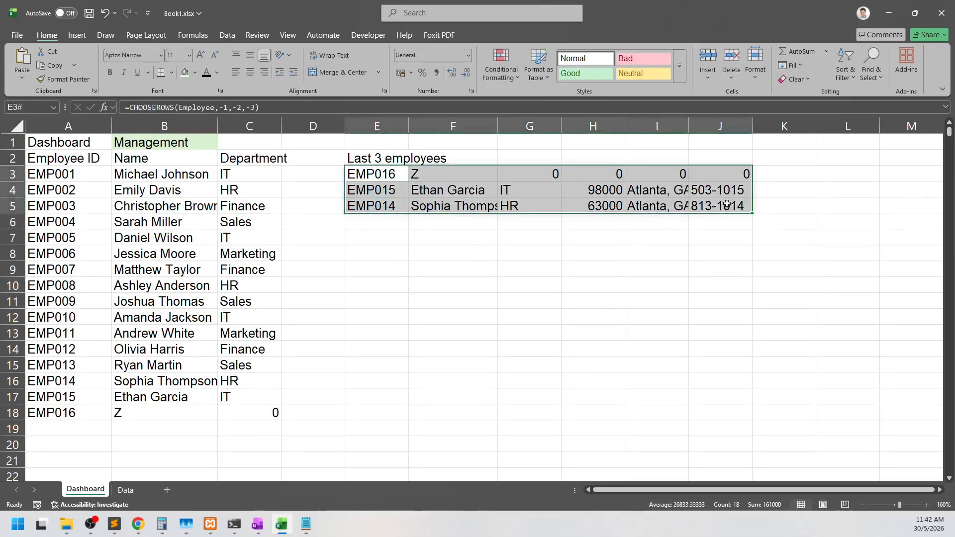
left_click(730, 345)
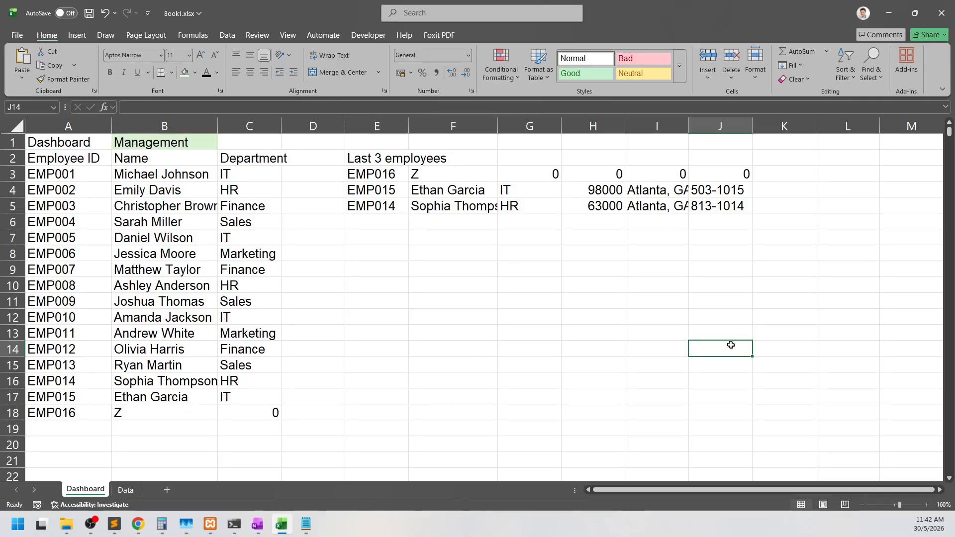
Change the row numbers in the E3 CHOOSEROWS formula to 1,2,3
left_click(401, 170)
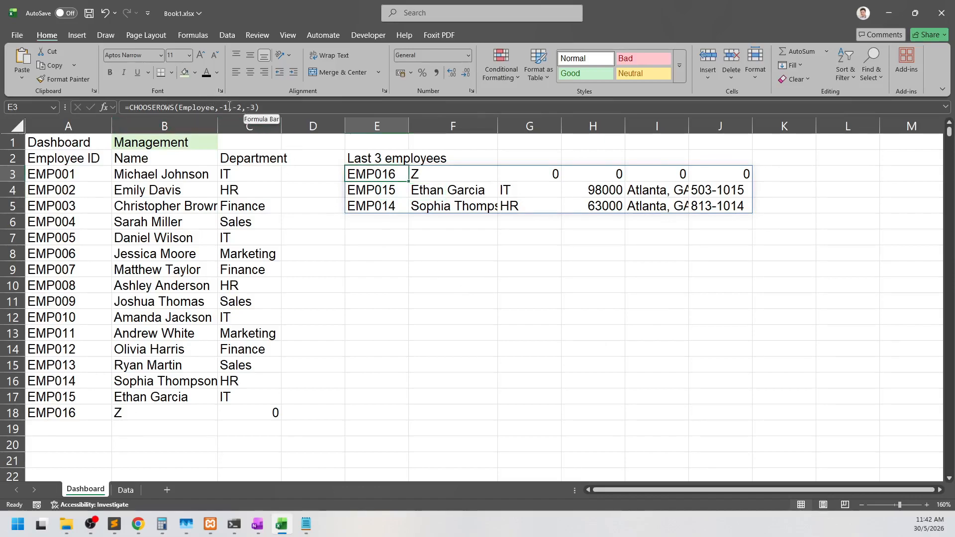
left_click_drag(222, 109, 256, 110)
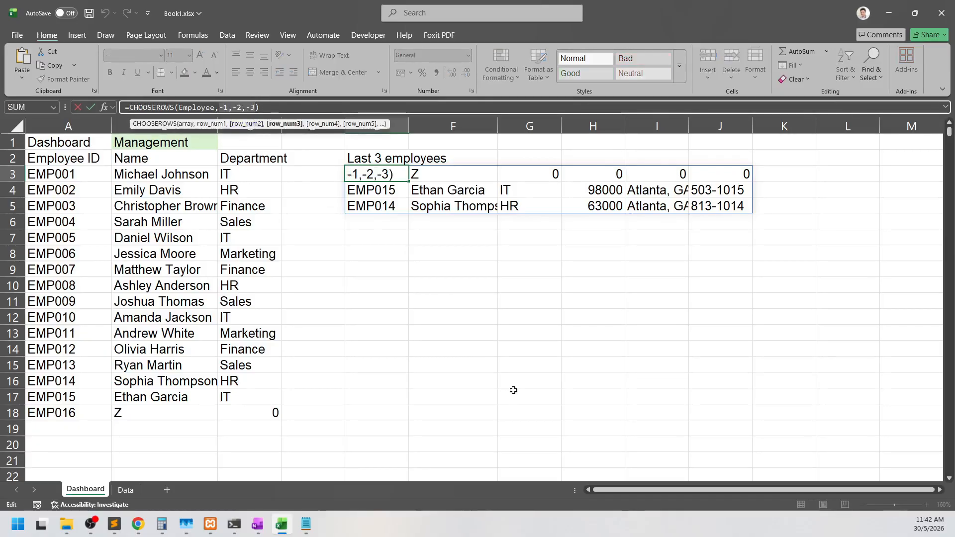
type("1,2,")
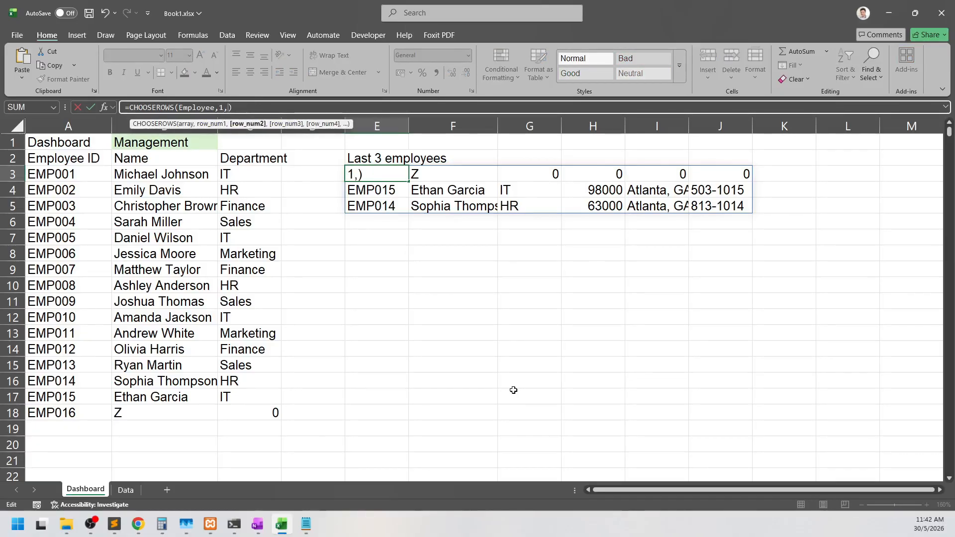
type("3")
key("ctrl+Return")
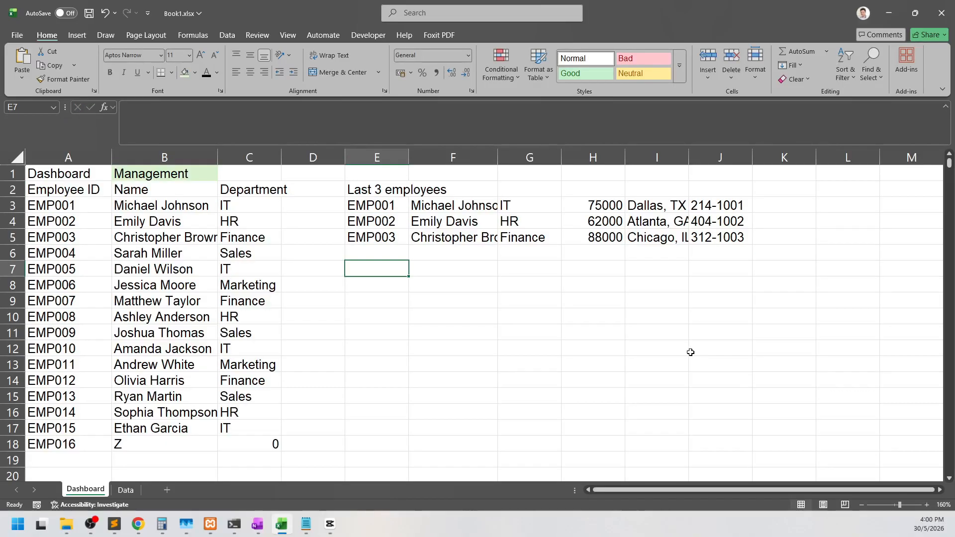
Label E7 "First employee in HR" and reuse the E3 CHOOSEROWS formula in E8, replacing its array with the start of FILTER(Employee,
left_click(395, 202)
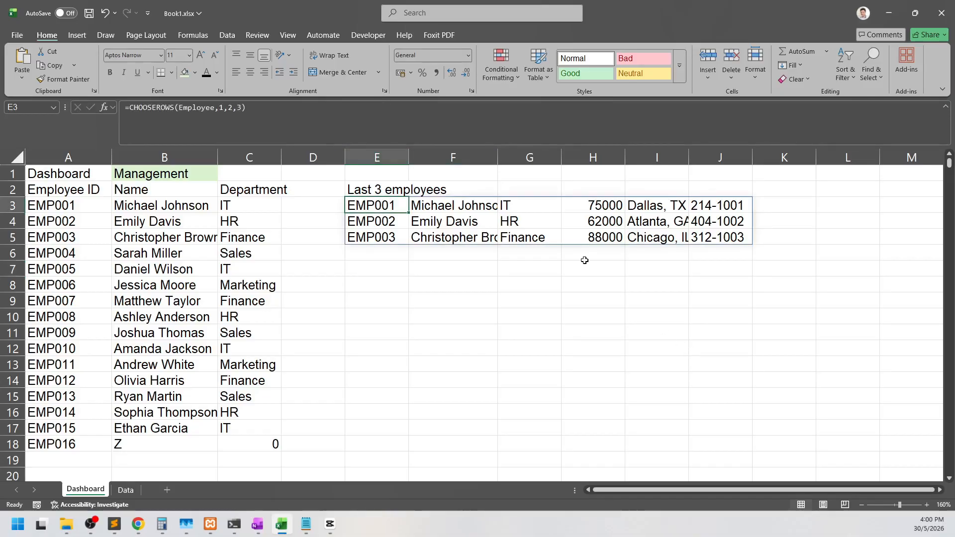
left_click(534, 223)
left_click(390, 226)
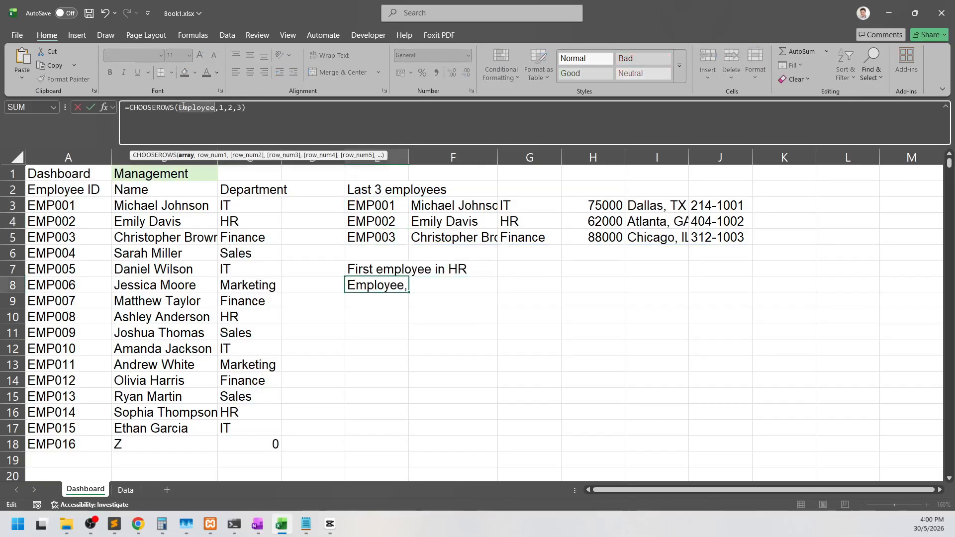
type("FIL")
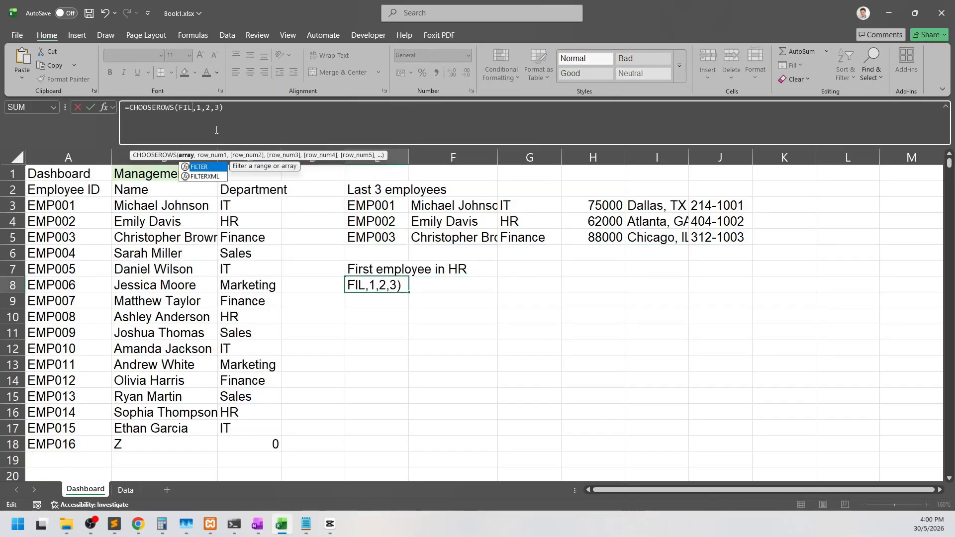
key("Tab")
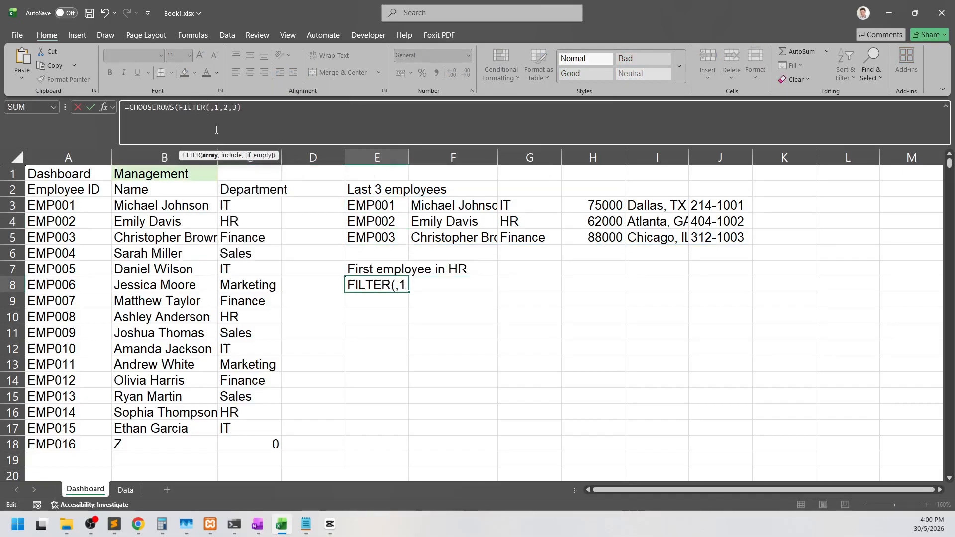
type("Employee")
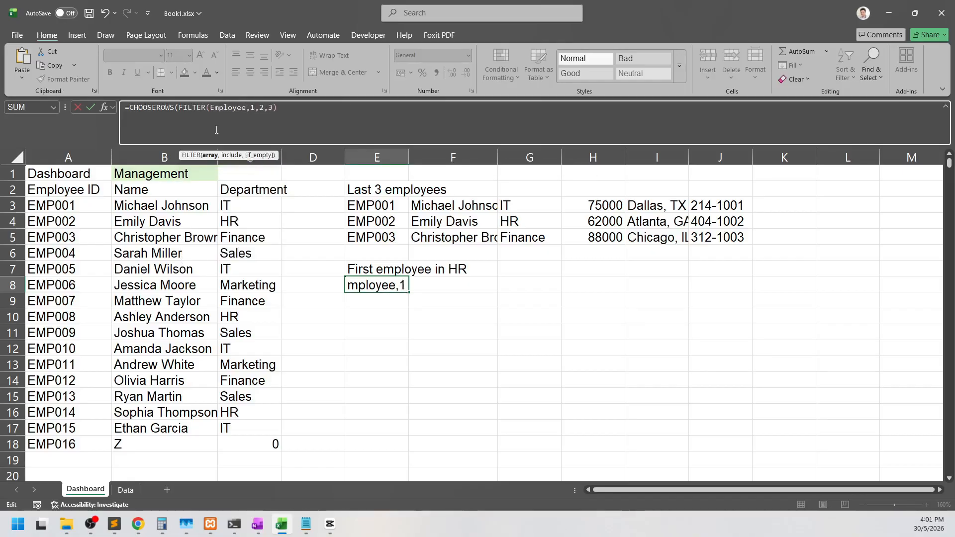
type(",")
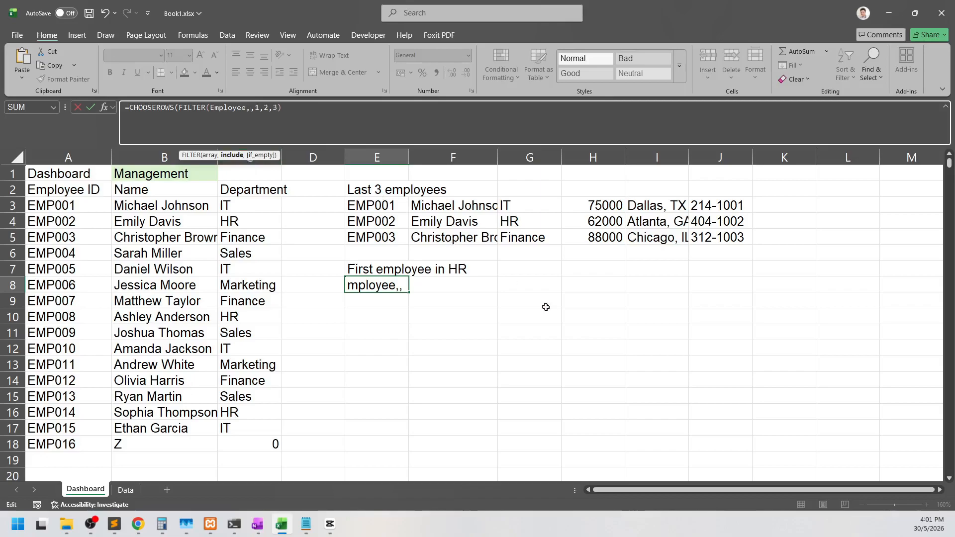
Complete the FILTER in E8 with the condition Employee[Department]="HR", keeping row numbers 1,2,3, and commit the formula
type("Employee")
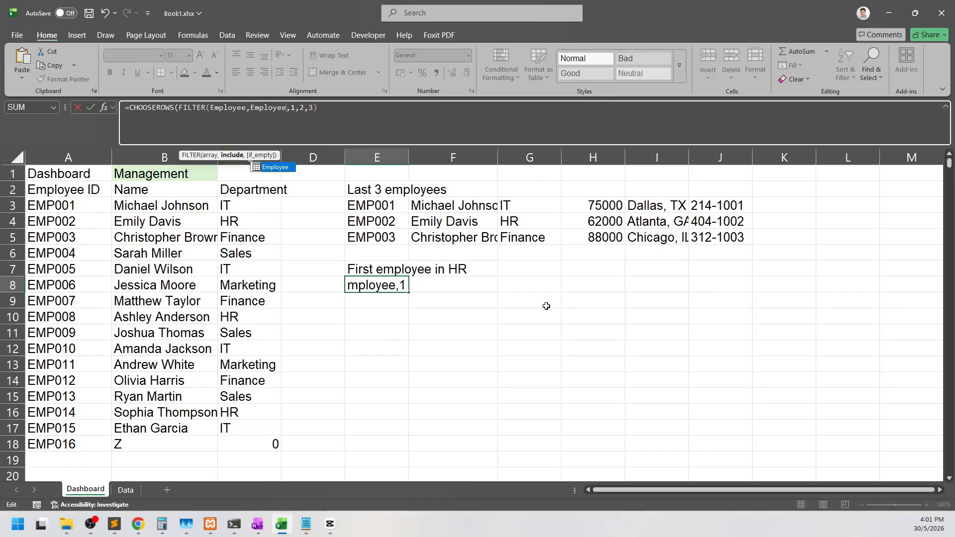
type("[De")
key("Tab")
type("]=\"")
type("HR\"")
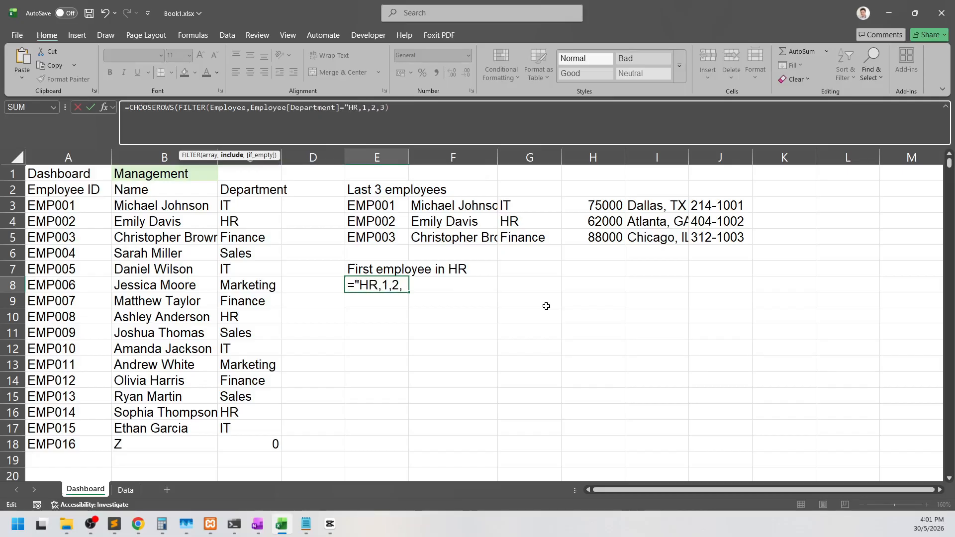
type(")")
key("ctrl+Return")
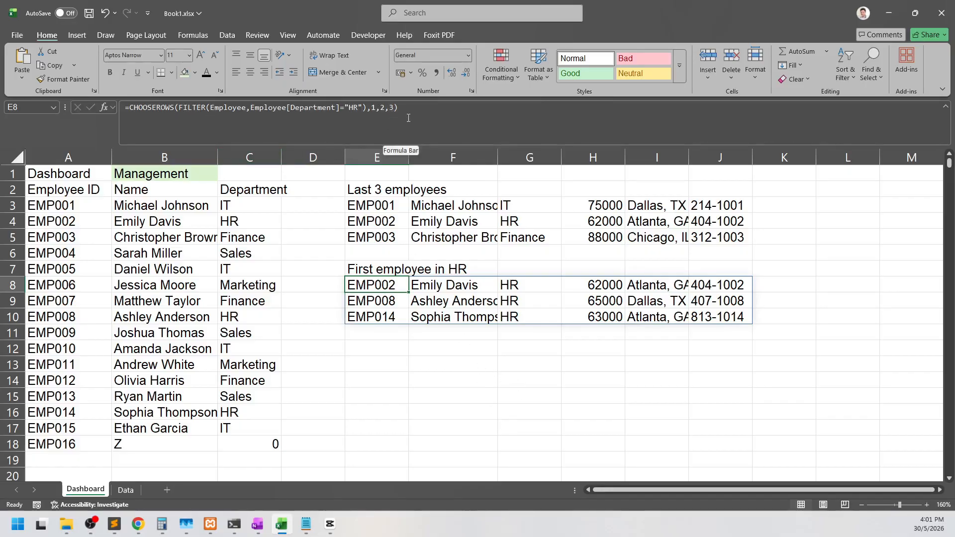
Reduce the row numbers in the E8 CHOOSEROWS formula to 1 to return only the first HR employee
left_click_drag(397, 109, 376, 108)
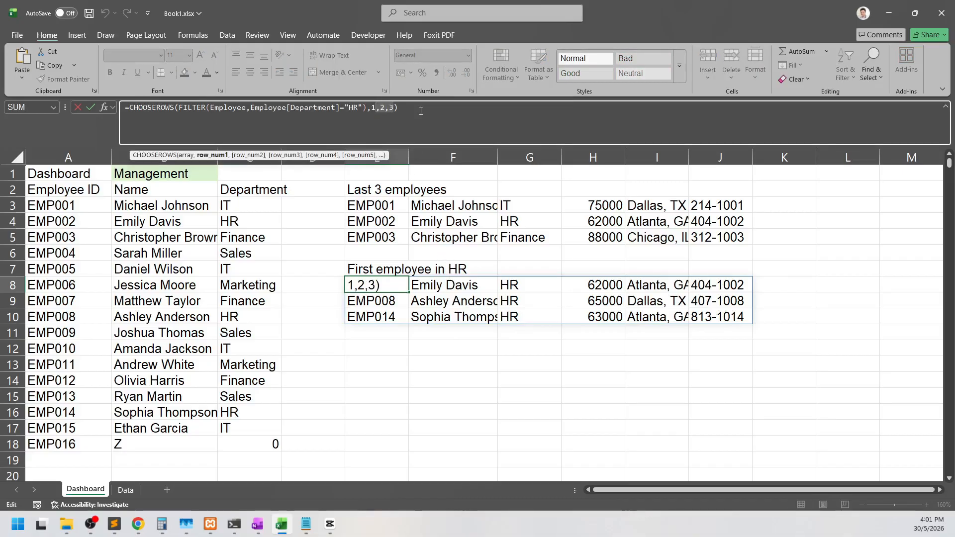
key("BackSpace")
key("Return")
left_click(391, 285)
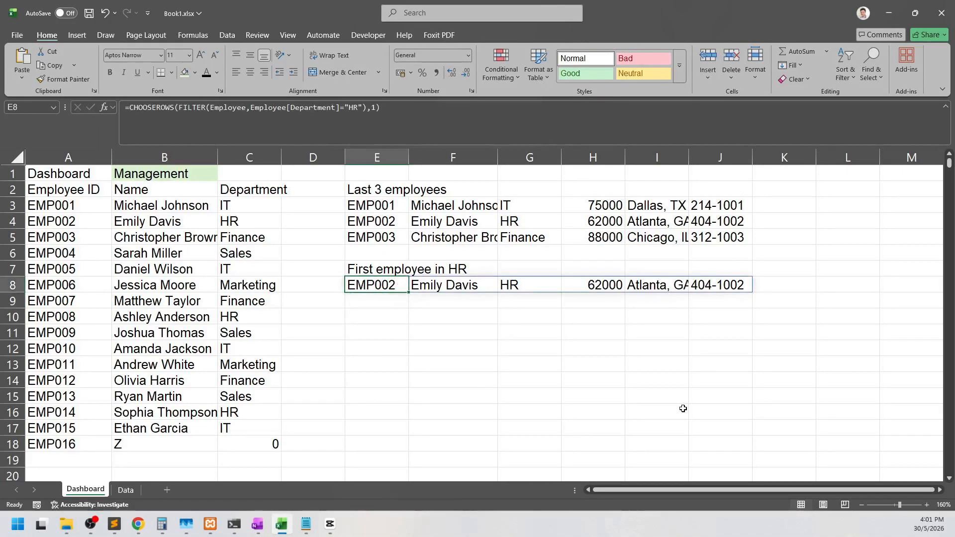